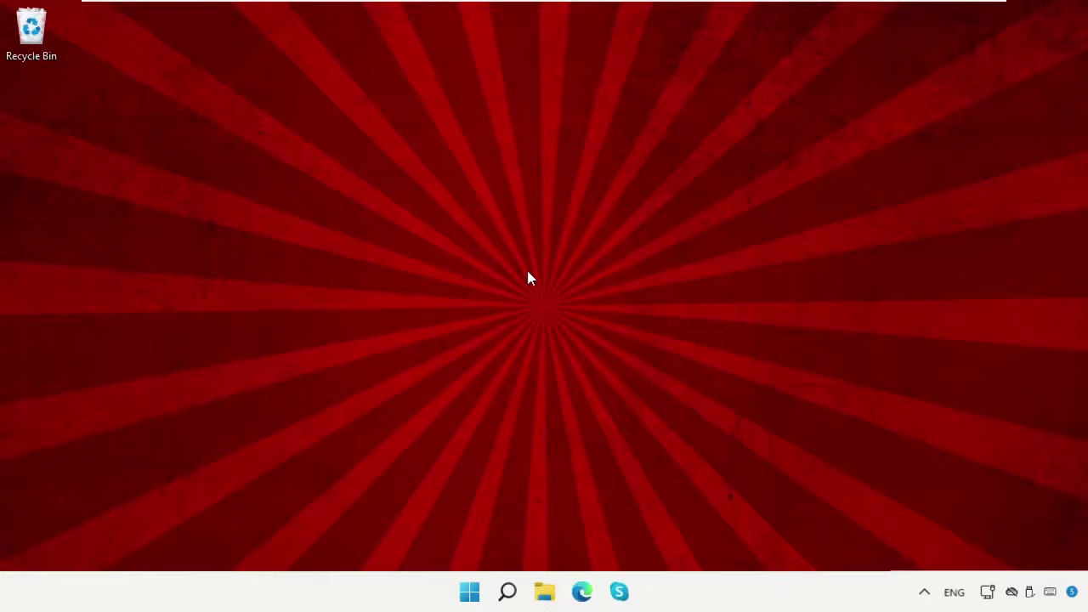
Search for Registry Editor, launch it and allow it to make changes to the device.
{"action": "left_click", "coordinate": [508, 591]}
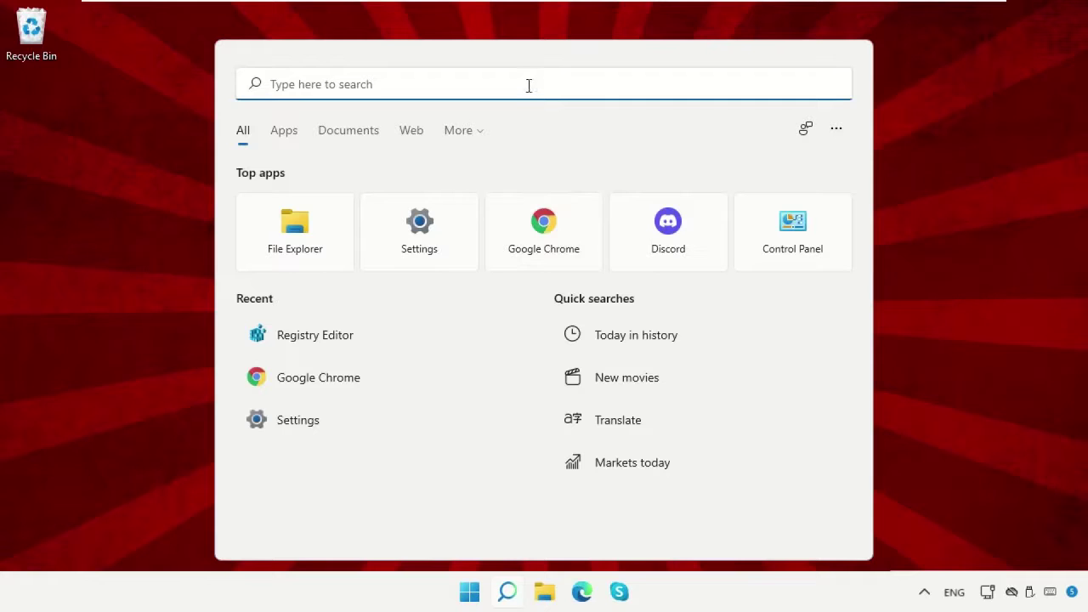
{"action": "type", "text": "Registr"}
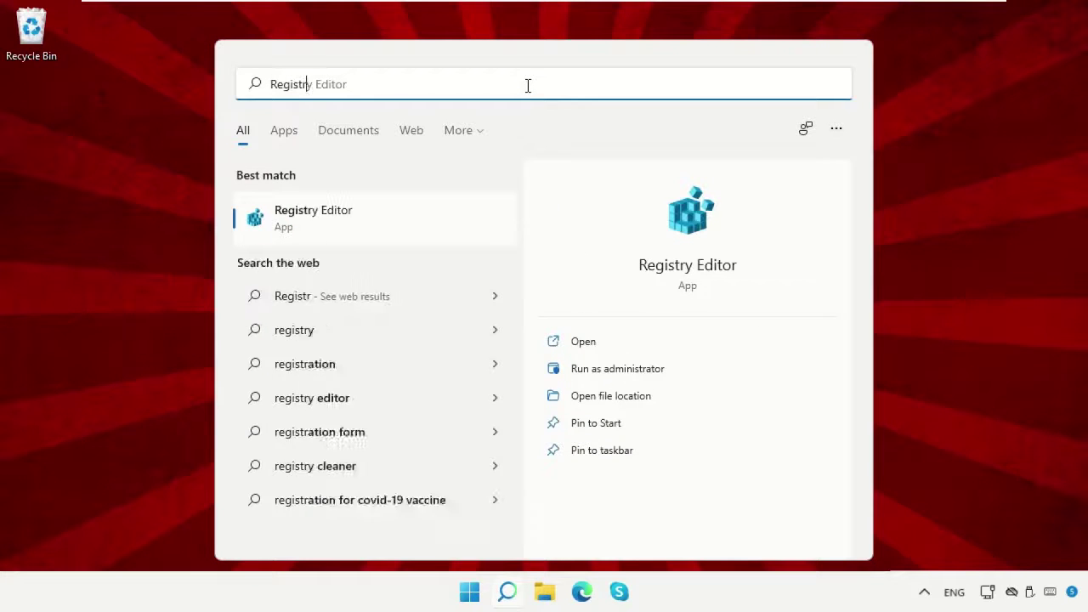
{"action": "type", "text": "y Editor"}
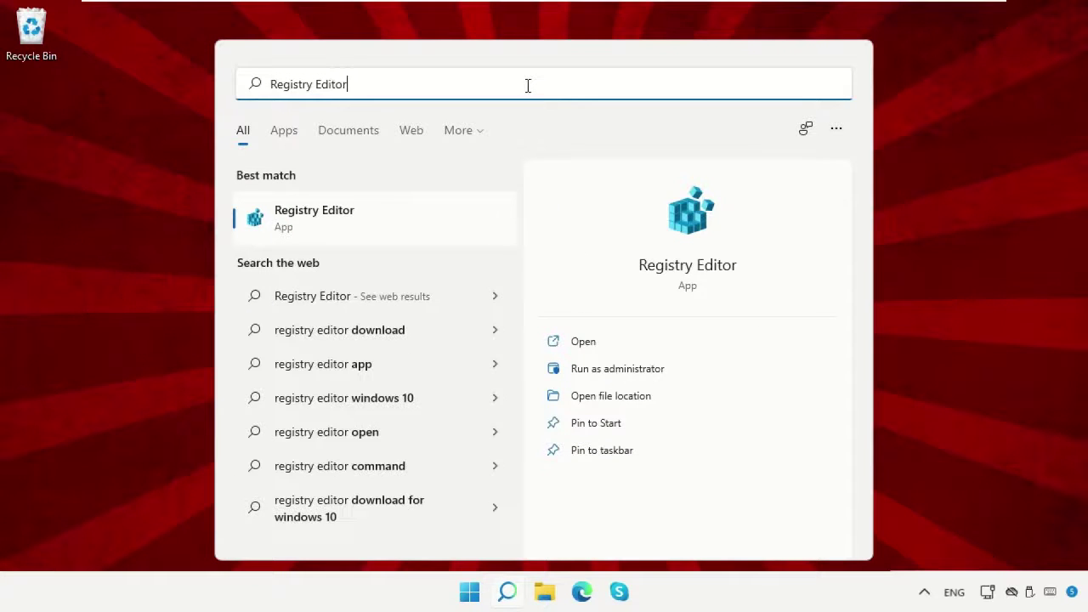
{"action": "left_click", "coordinate": [387, 228]}
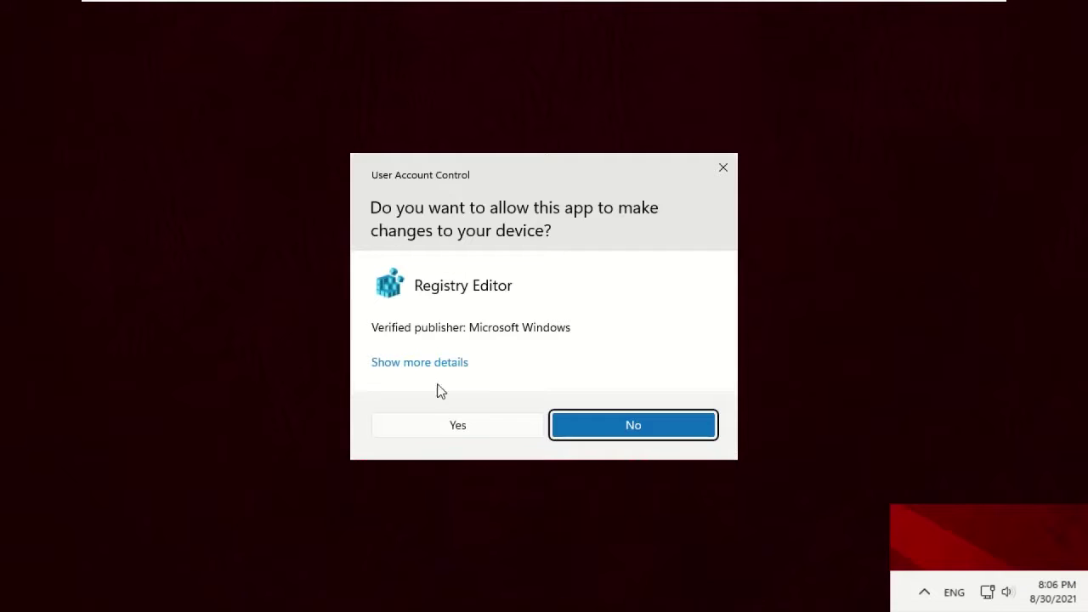
{"action": "left_click", "coordinate": [451, 429]}
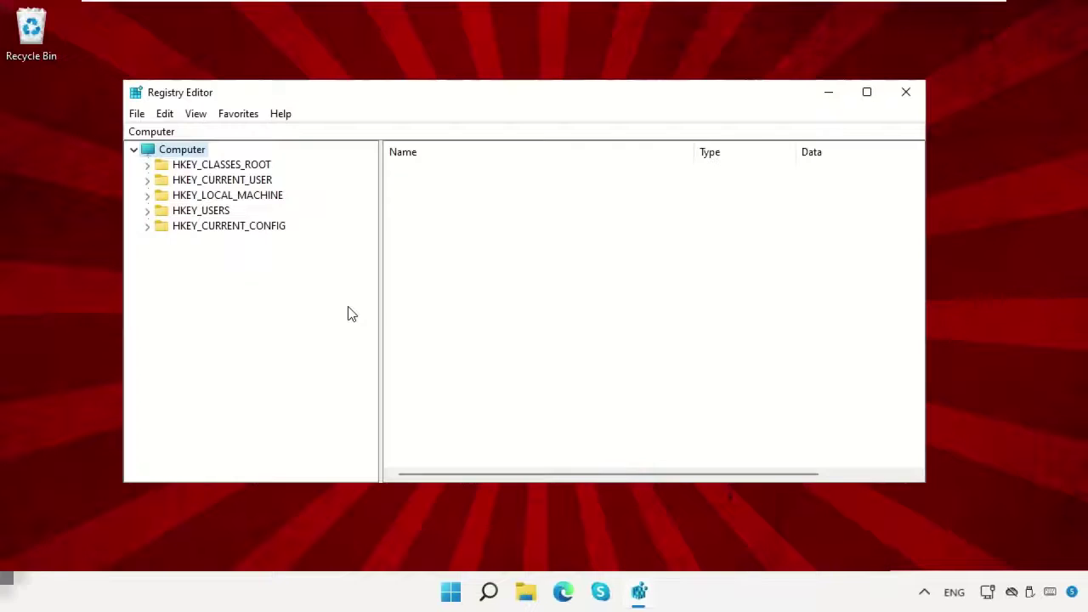
Export the whole registry to the desktop as a registration file named backup.
{"action": "left_click", "coordinate": [140, 114]}
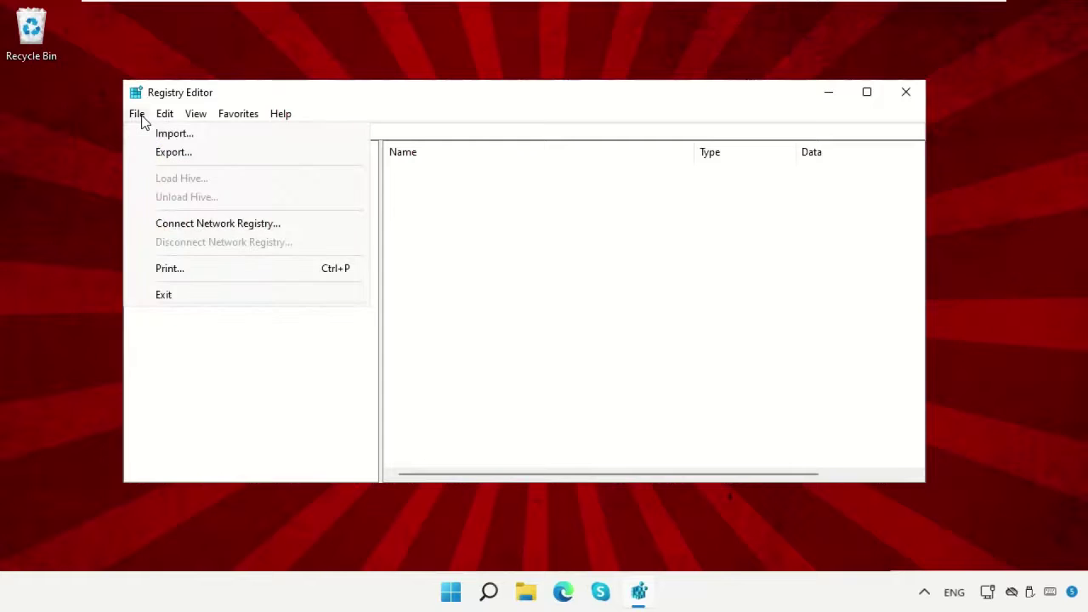
{"action": "left_click", "coordinate": [150, 151]}
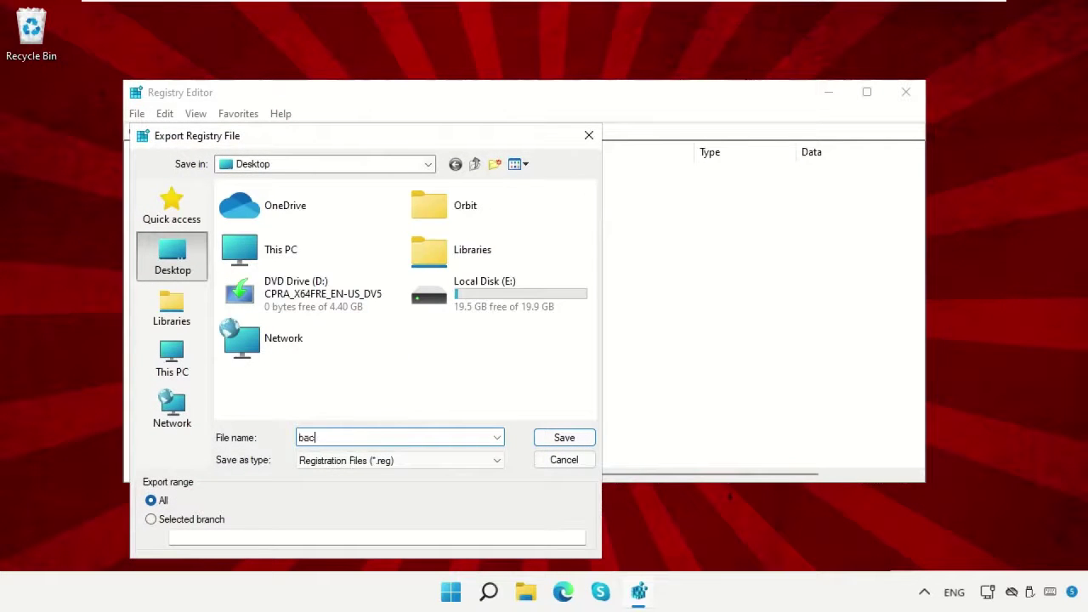
{"action": "left_click", "coordinate": [541, 435]}
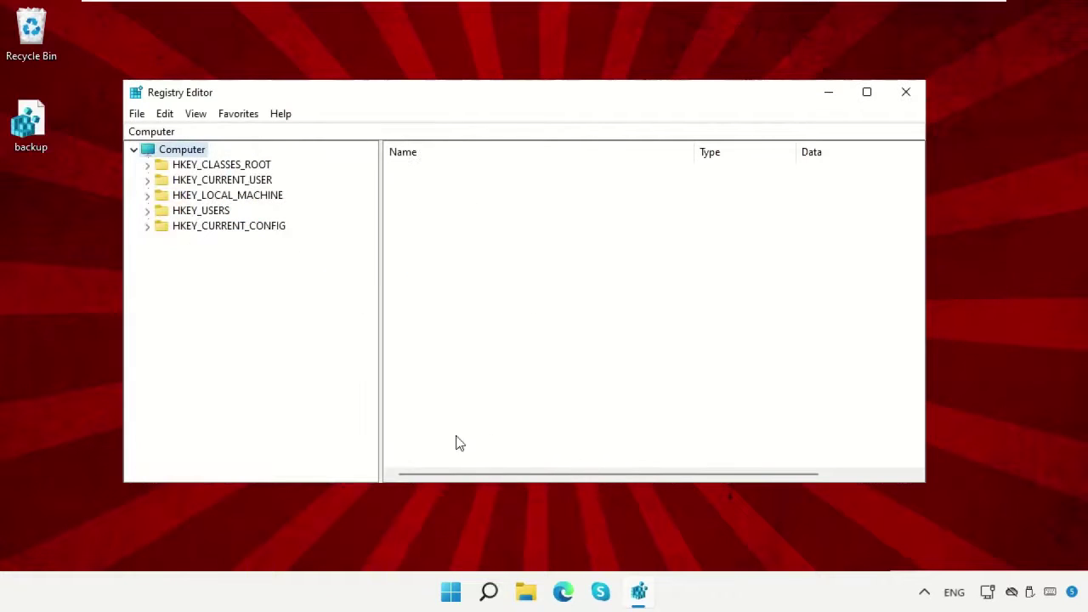
Expand the registry tree down to HKEY_LOCAL_MACHINE\SOFTWARE\Microsoft.
{"action": "left_click", "coordinate": [228, 196]}
{"action": "left_click", "coordinate": [147, 195]}
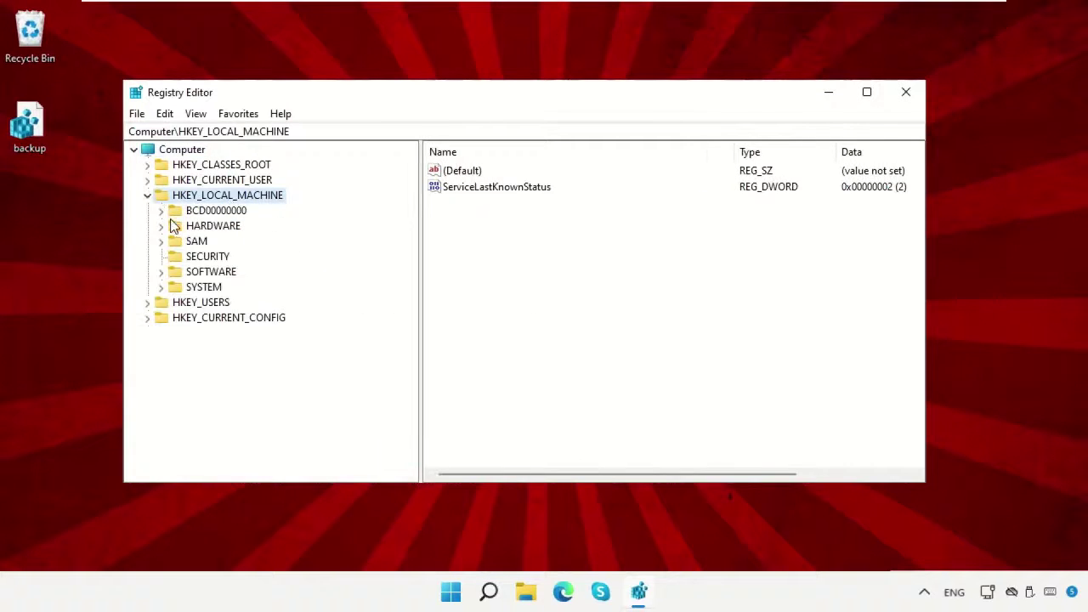
{"action": "left_click", "coordinate": [162, 273]}
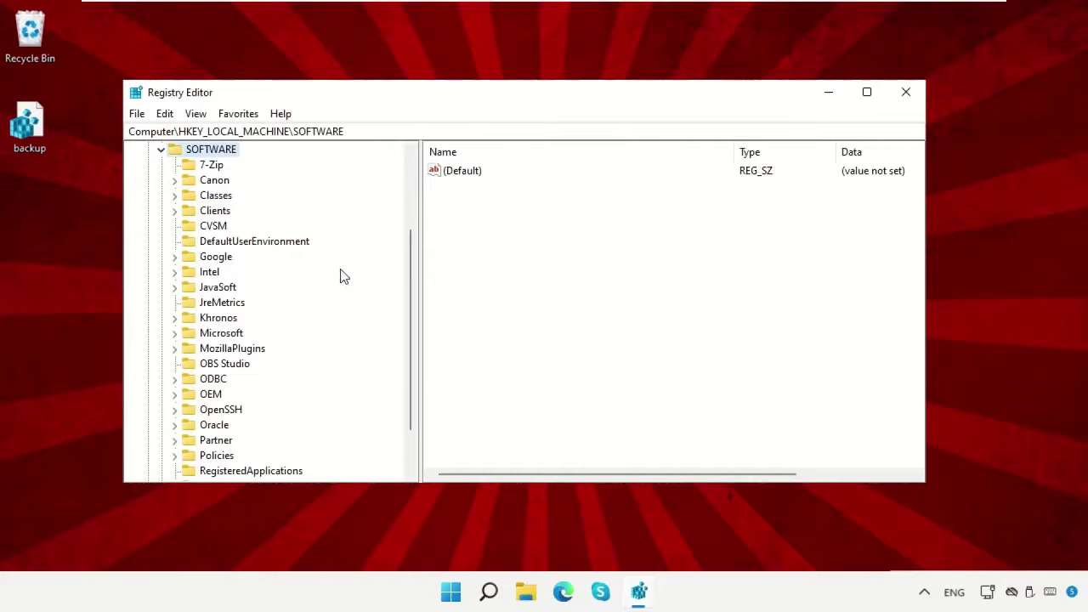
{"action": "scroll", "coordinate": [349, 277], "scroll_direction": "down", "scroll_amount": 1}
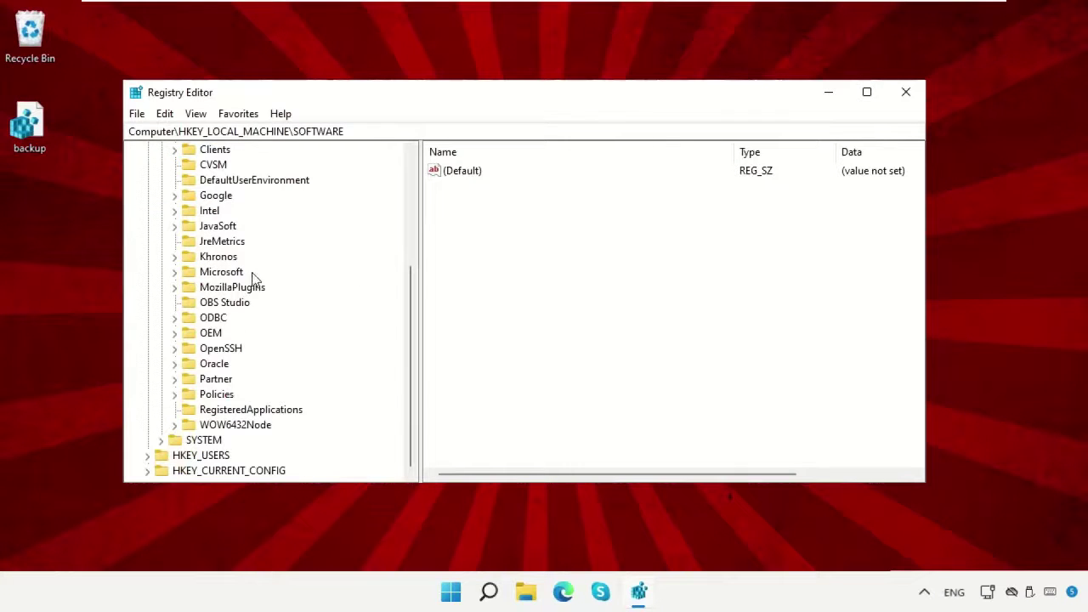
{"action": "left_click", "coordinate": [221, 274]}
{"action": "left_click", "coordinate": [174, 272]}
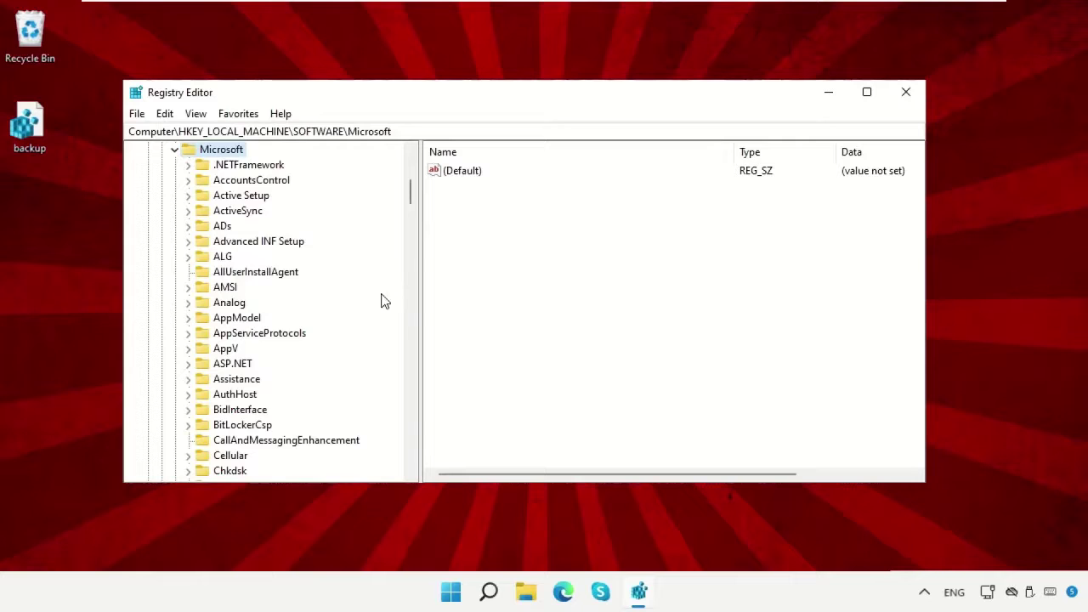
Within the Microsoft key, open Windows NT\CurrentVersion\Multimedia\SystemProfile.
{"action": "scroll", "coordinate": [382, 301], "scroll_direction": "down", "scroll_amount": 20}
{"action": "double_click", "coordinate": [252, 228]}
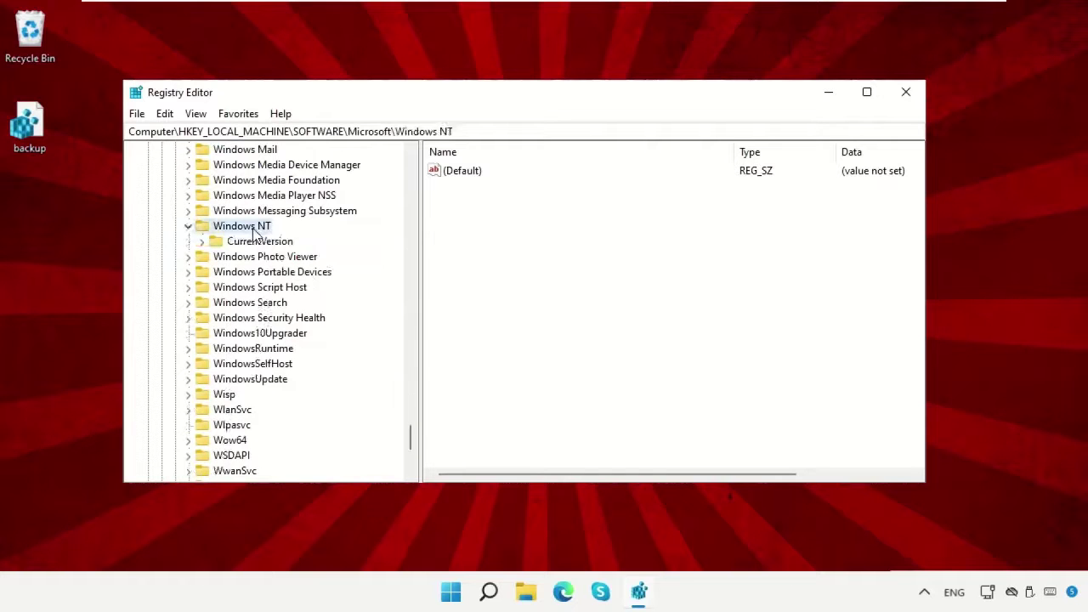
{"action": "left_click", "coordinate": [245, 243]}
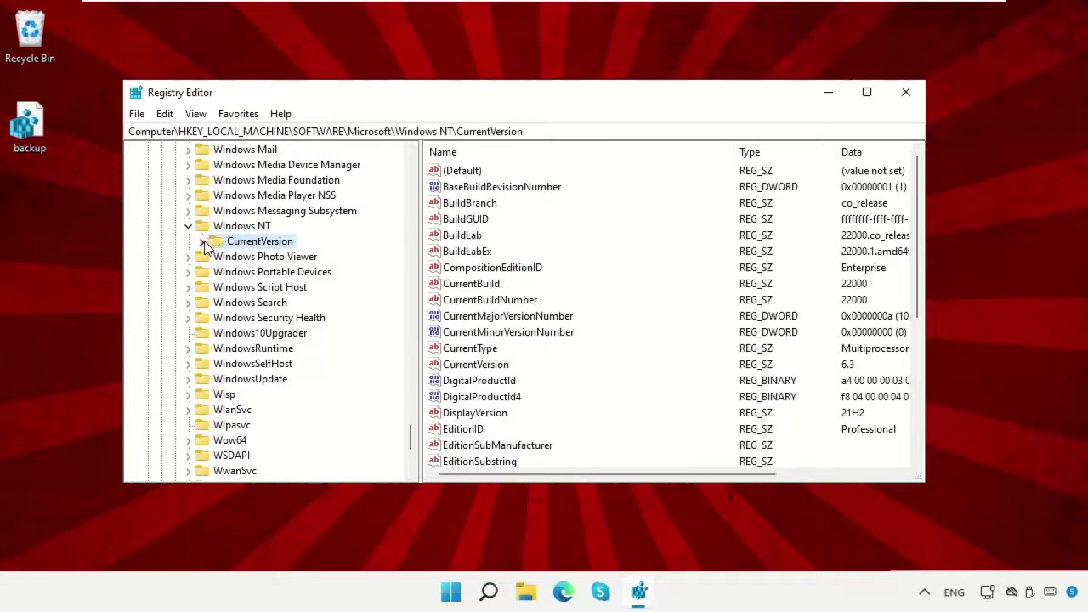
{"action": "left_click", "coordinate": [205, 245]}
{"action": "scroll", "coordinate": [312, 253], "scroll_direction": "down", "scroll_amount": 9}
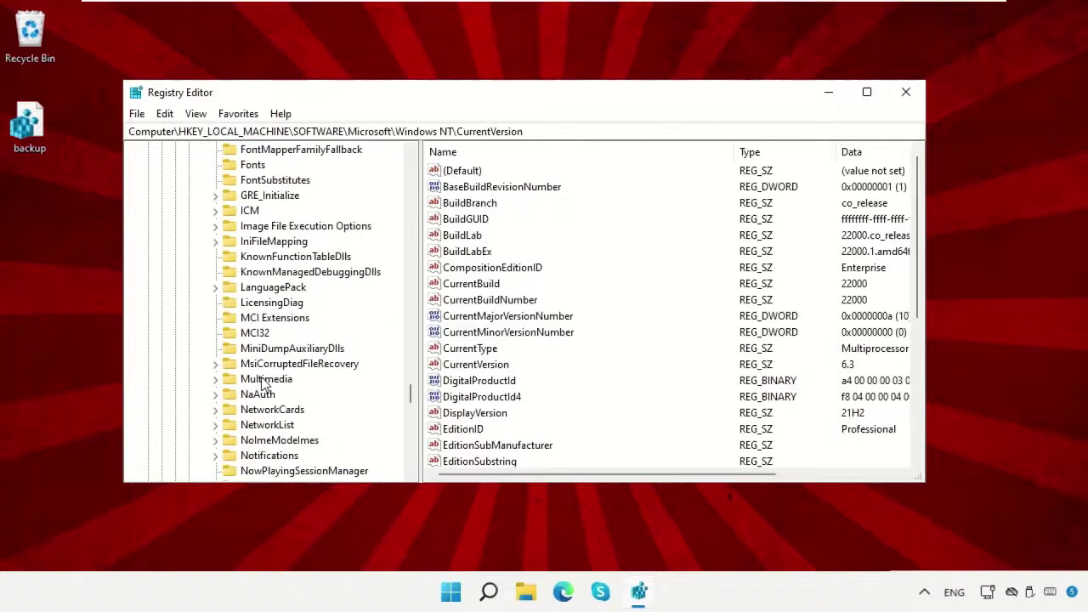
{"action": "left_click", "coordinate": [264, 382]}
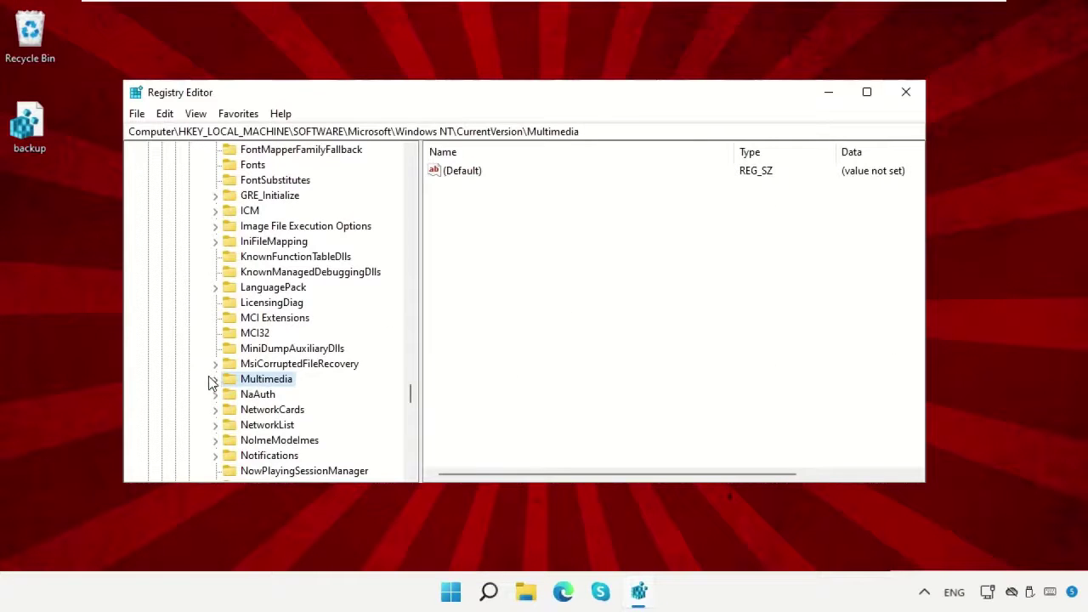
{"action": "left_click", "coordinate": [216, 380]}
{"action": "left_click", "coordinate": [284, 398]}
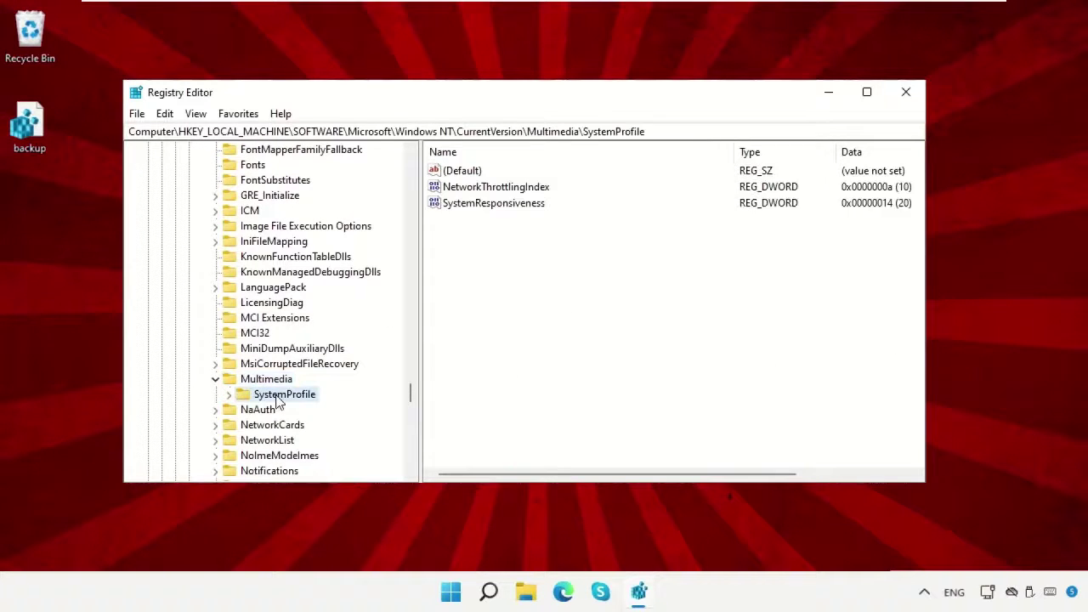
Set the NetworkThrottlingIndex value of SystemProfile to hexadecimal FFFFFFFF.
{"action": "left_click", "coordinate": [505, 194]}
{"action": "right_click", "coordinate": [507, 194]}
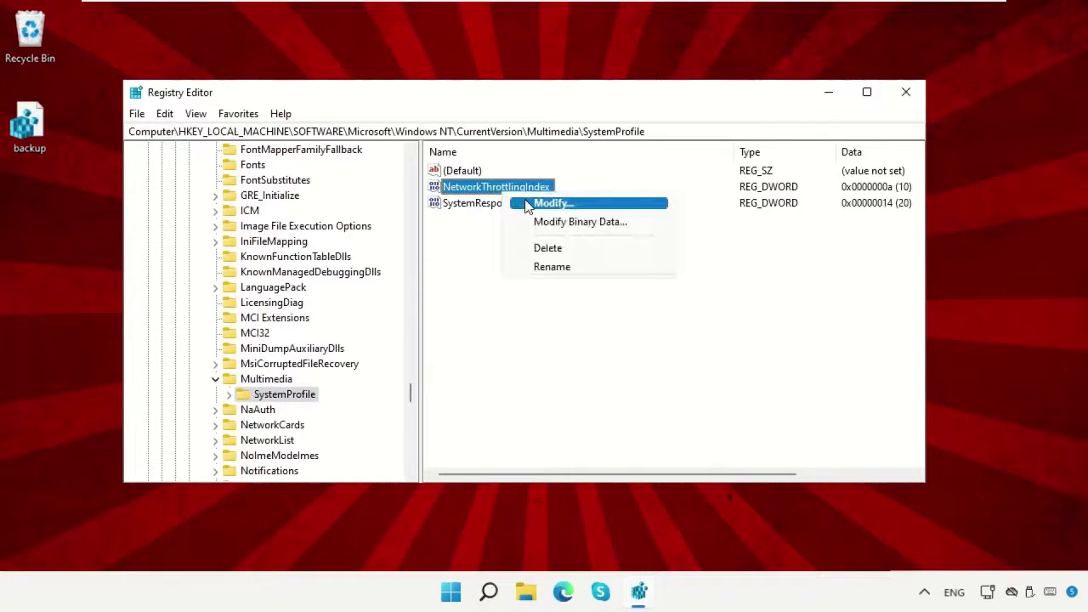
{"action": "left_click", "coordinate": [553, 204]}
{"action": "left_click_drag", "start_coordinate": [351, 178], "coordinate": [309, 106]}
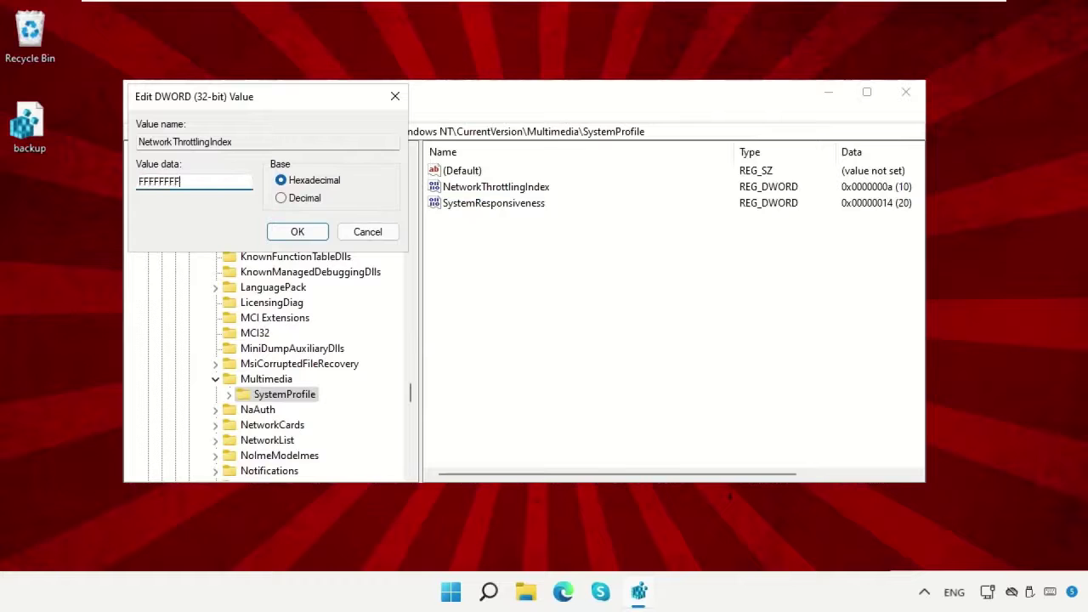
{"action": "left_click", "coordinate": [298, 232]}
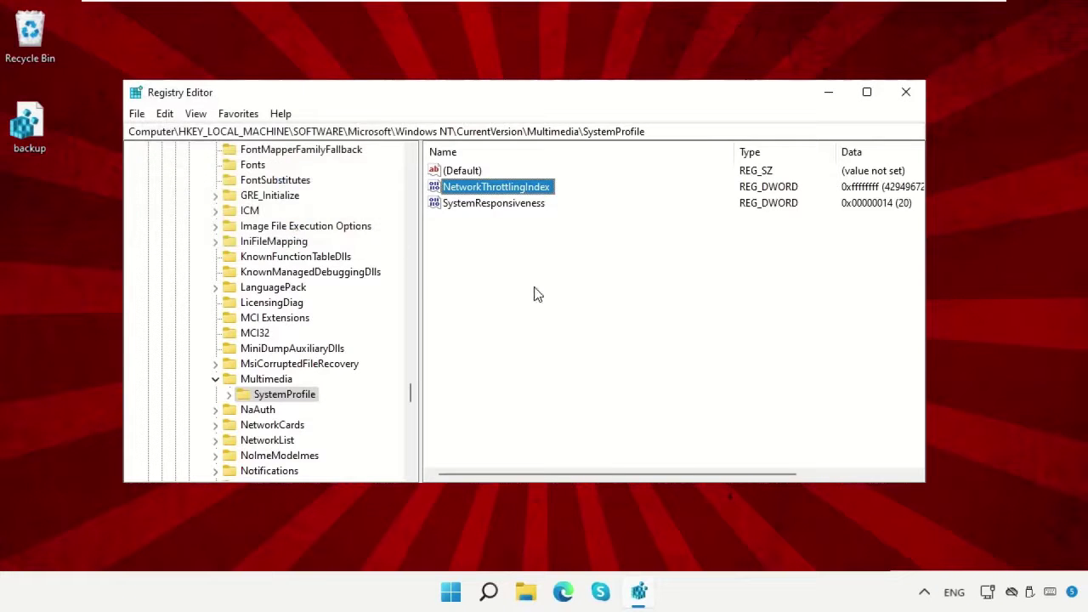
Collapse the expanded registry branches from Multimedia back up to HKEY_LOCAL_MACHINE.
{"action": "left_click", "coordinate": [215, 379]}
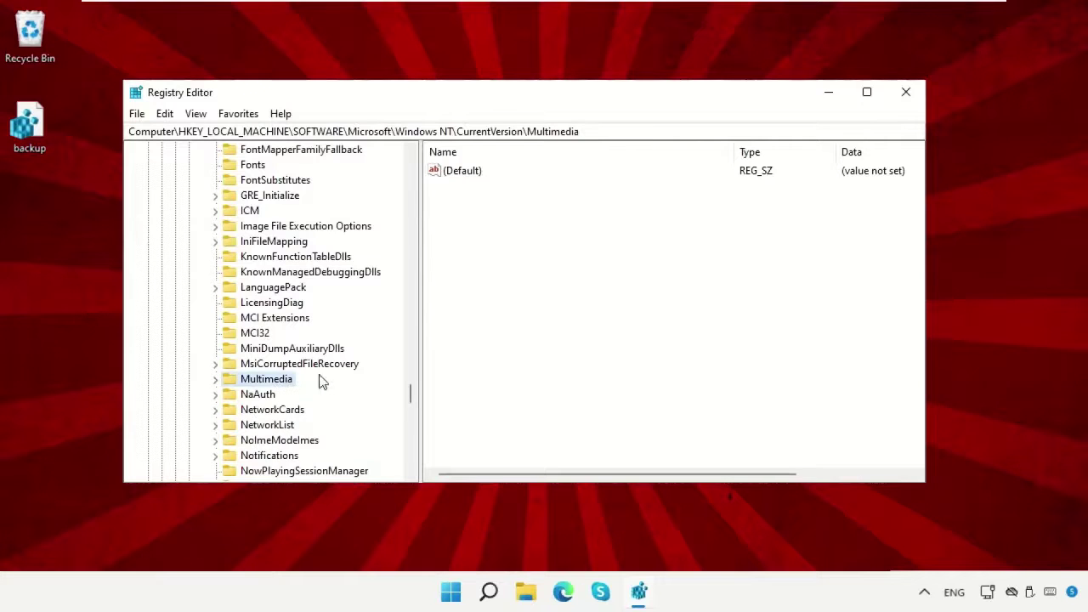
{"action": "left_click_drag", "start_coordinate": [411, 396], "coordinate": [359, 191]}
{"action": "key", "text": "Left"}
{"action": "key", "text": "Left"}
{"action": "key", "text": "Left"}
{"action": "key", "text": "Left"}
{"action": "key", "text": "Left"}
{"action": "key", "text": "Left"}
{"action": "key", "text": "Left"}
{"action": "key", "text": "Left"}
{"action": "key", "text": "Left"}
{"action": "key", "text": "Left"}
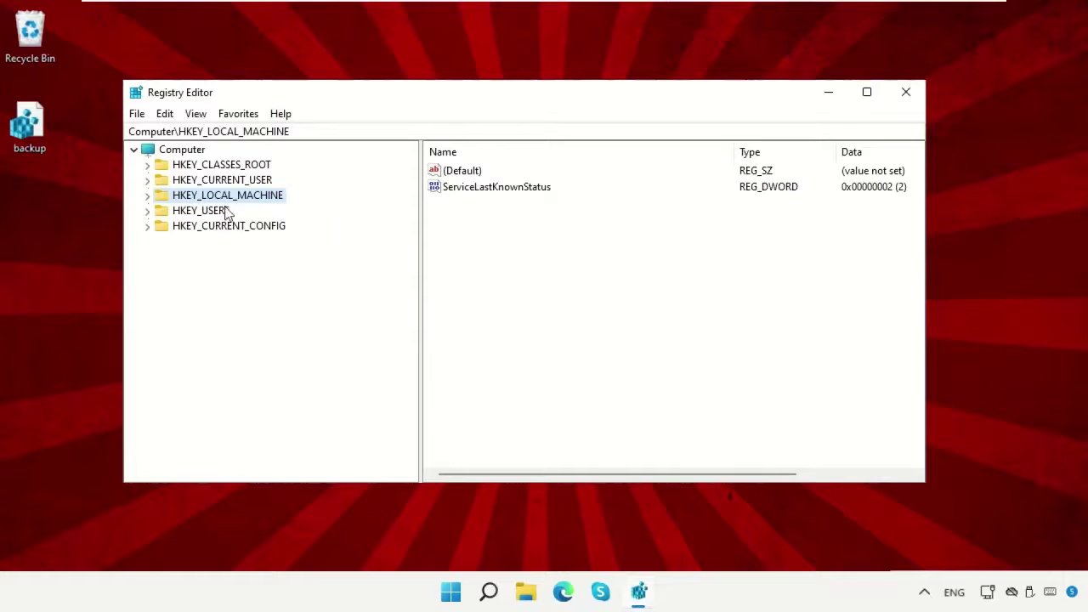
Expand the registry tree down to HKEY_LOCAL_MACHINE\SYSTEM\CurrentControlSet\Services.
{"action": "left_click", "coordinate": [148, 197]}
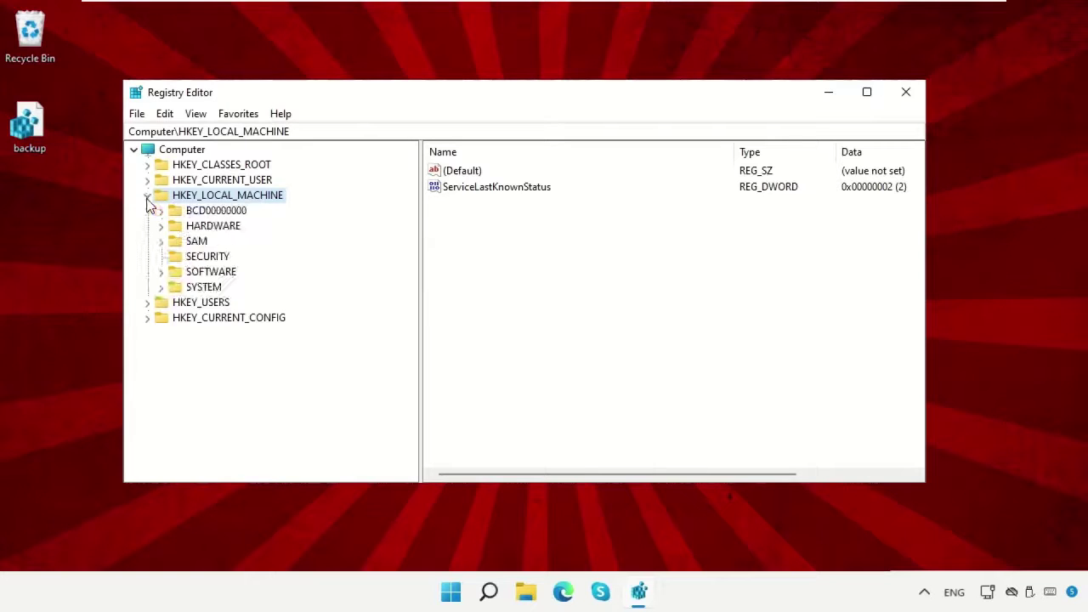
{"action": "left_click", "coordinate": [194, 288]}
{"action": "left_click", "coordinate": [167, 287]}
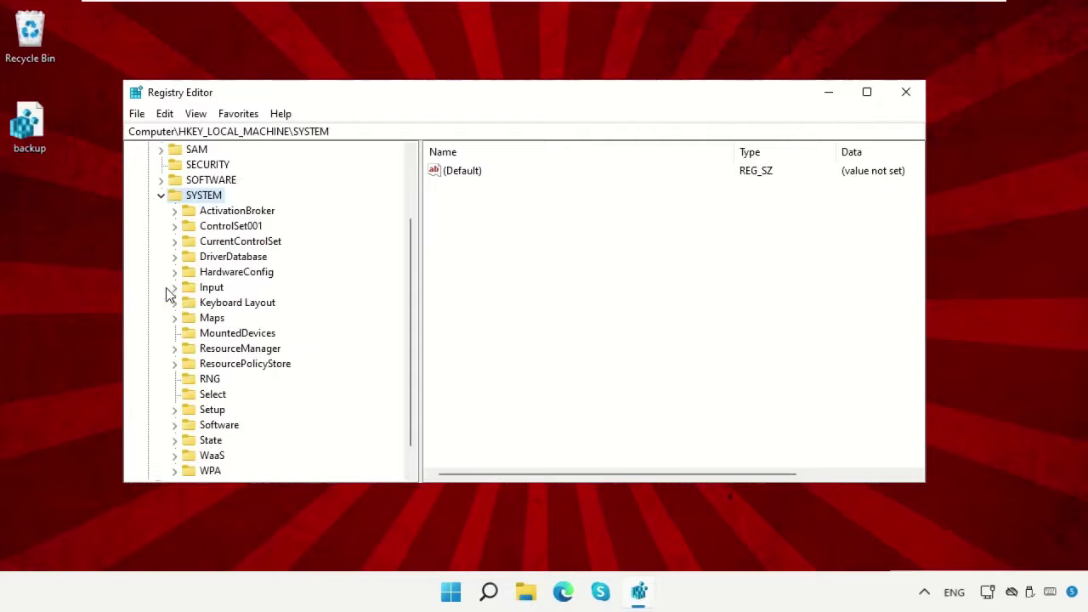
{"action": "left_click", "coordinate": [212, 244]}
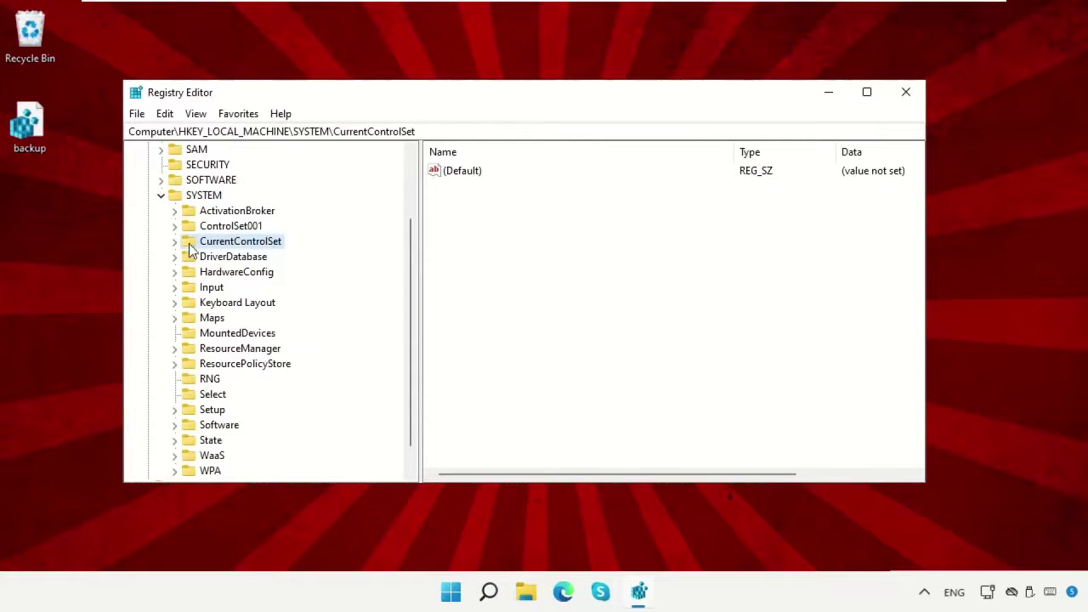
{"action": "left_click", "coordinate": [176, 242]}
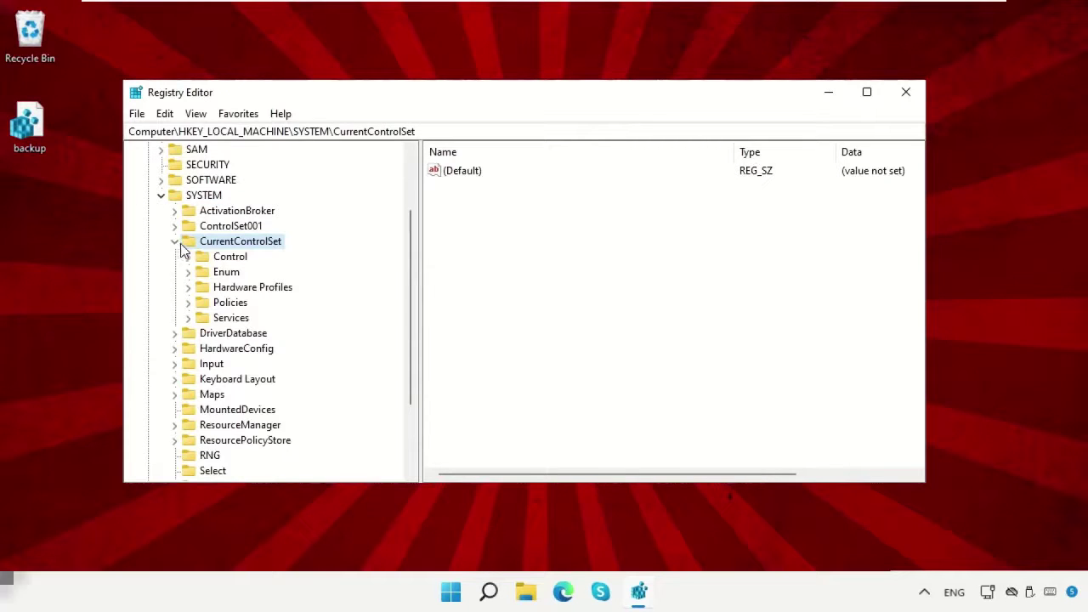
{"action": "left_click", "coordinate": [215, 317]}
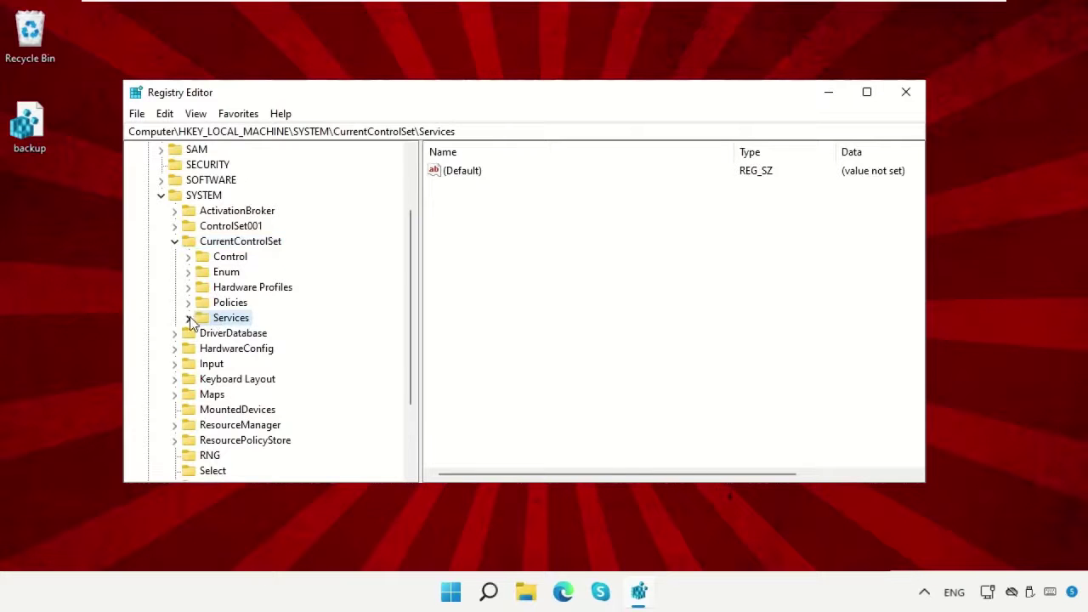
{"action": "left_click", "coordinate": [189, 318]}
Within the Services key, open Tcpip\Parameters\Interfaces and expand its subkeys.
{"action": "scroll", "coordinate": [323, 321], "scroll_direction": "down", "scroll_amount": 20}
{"action": "scroll", "coordinate": [323, 319], "scroll_direction": "down", "scroll_amount": 20}
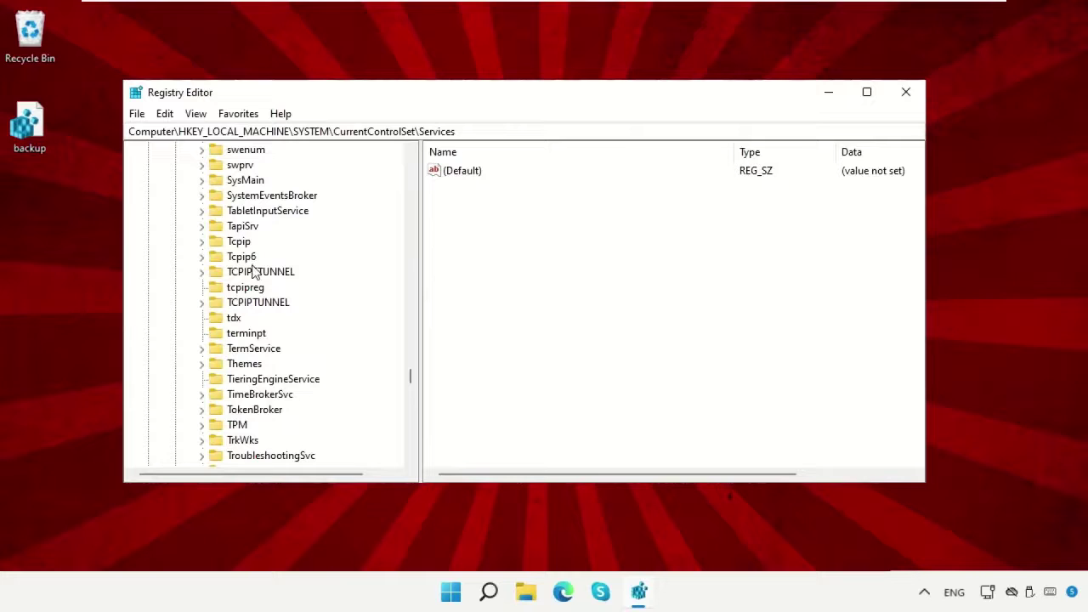
{"action": "left_click", "coordinate": [240, 244]}
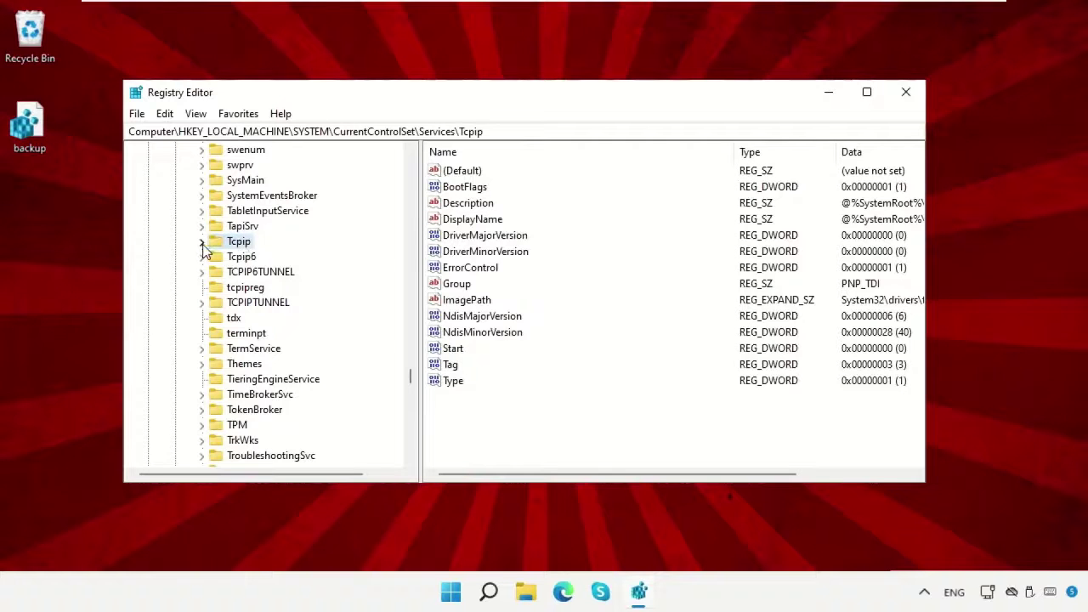
{"action": "left_click", "coordinate": [202, 243]}
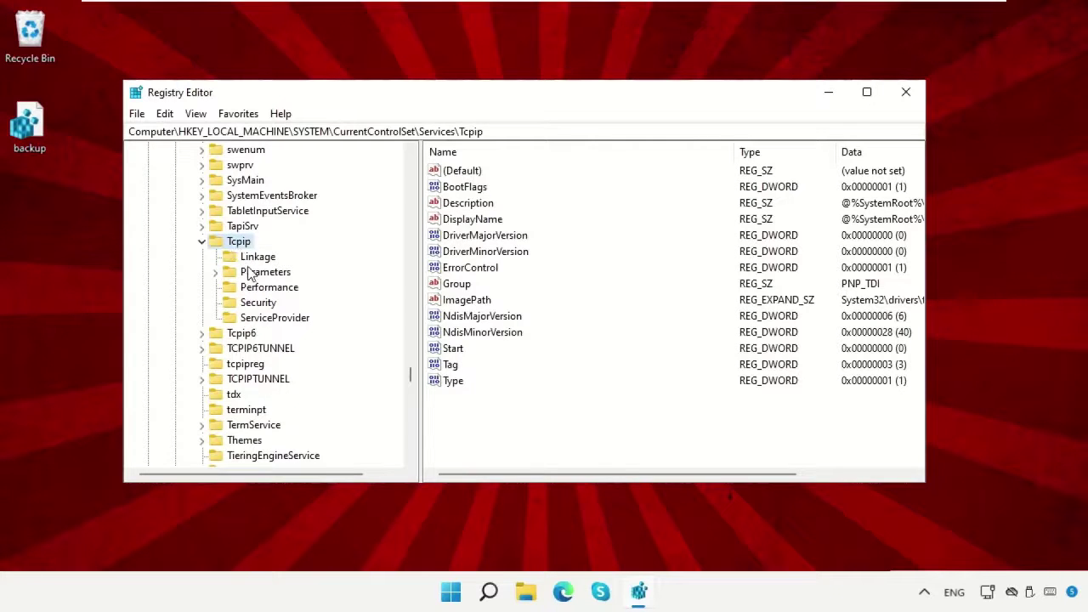
{"action": "left_click", "coordinate": [246, 276]}
{"action": "left_click", "coordinate": [217, 272]}
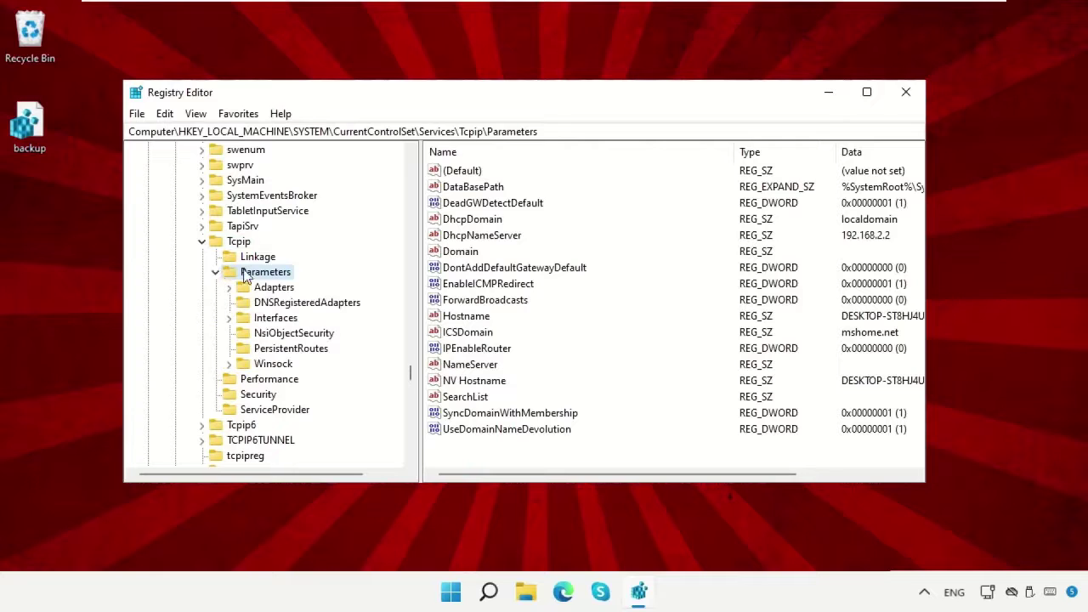
{"action": "left_click", "coordinate": [257, 320]}
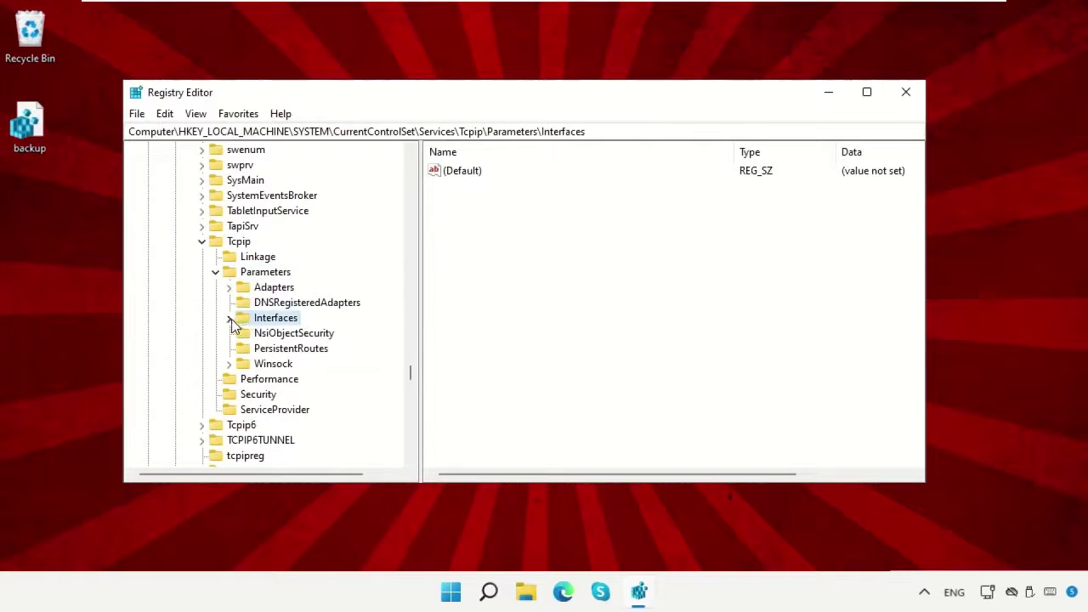
{"action": "left_click", "coordinate": [230, 318]}
{"action": "left_click_drag", "start_coordinate": [420, 174], "coordinate": [496, 174]}
{"action": "left_click", "coordinate": [377, 335]}
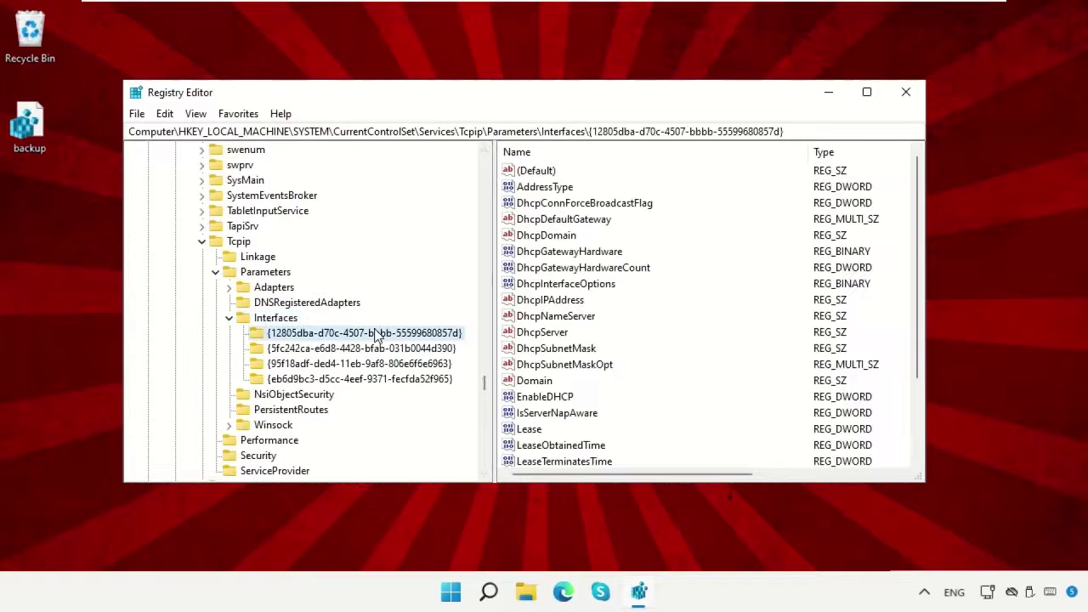
{"action": "left_click", "coordinate": [369, 348]}
{"action": "left_click", "coordinate": [364, 364]}
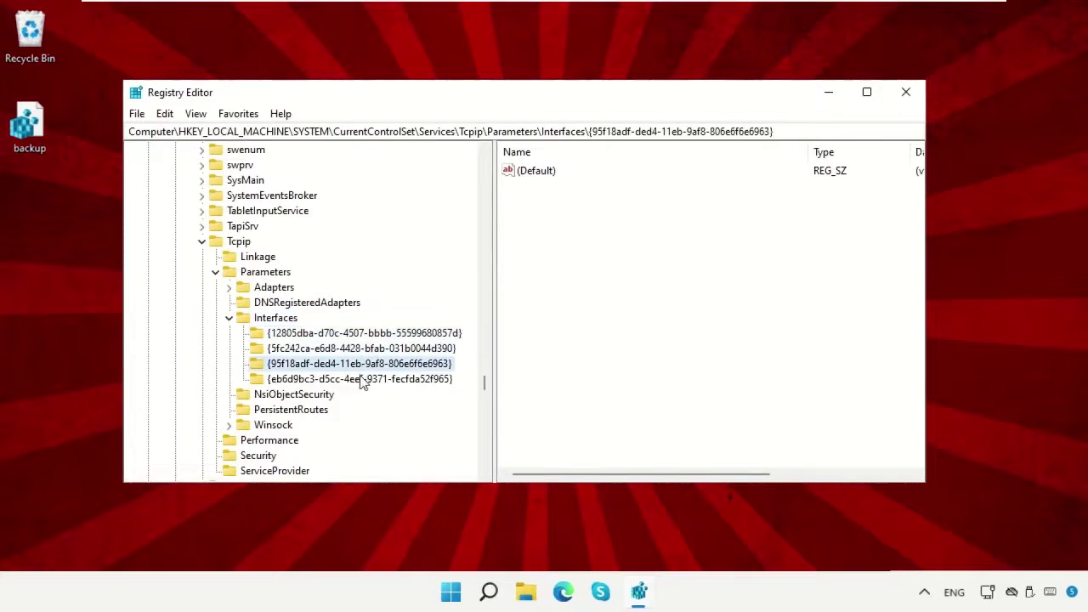
{"action": "left_click", "coordinate": [364, 380]}
{"action": "left_click", "coordinate": [364, 334]}
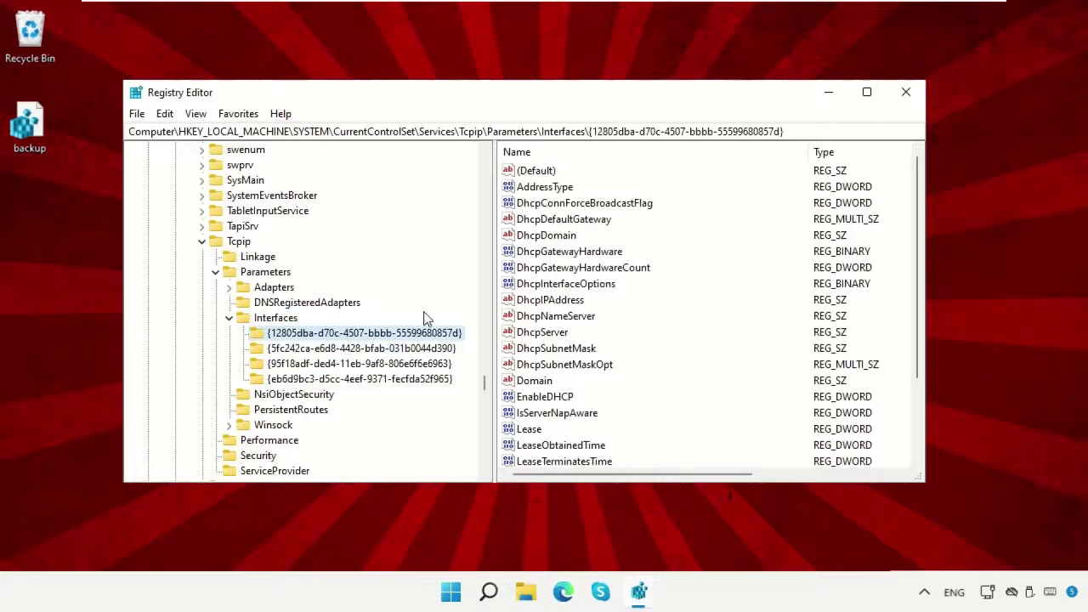
{"action": "left_click_drag", "start_coordinate": [495, 295], "coordinate": [380, 293]}
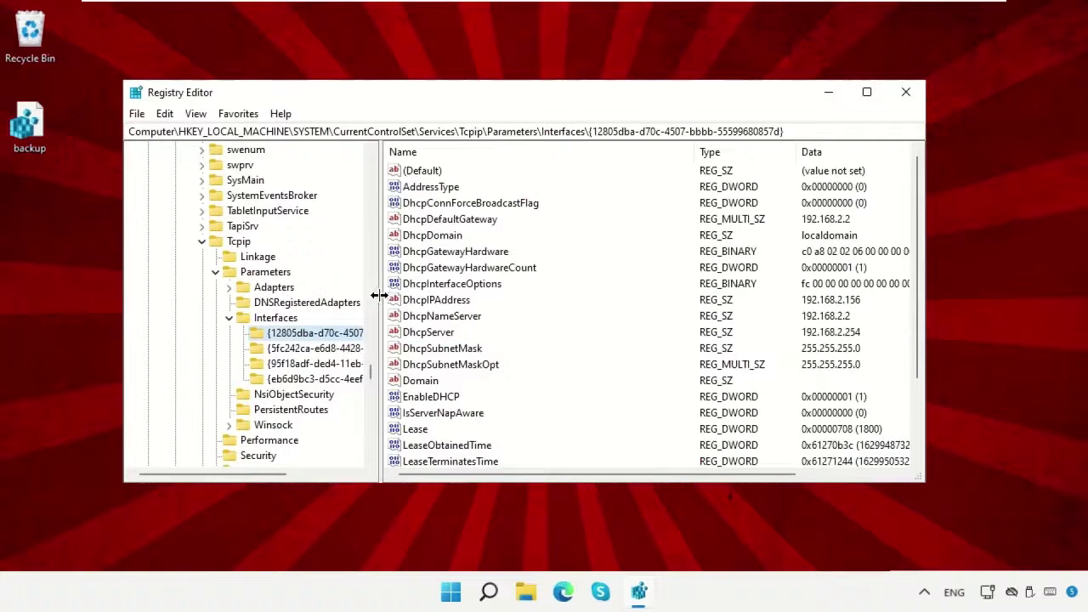
{"action": "scroll", "coordinate": [519, 292], "scroll_direction": "down", "scroll_amount": 2}
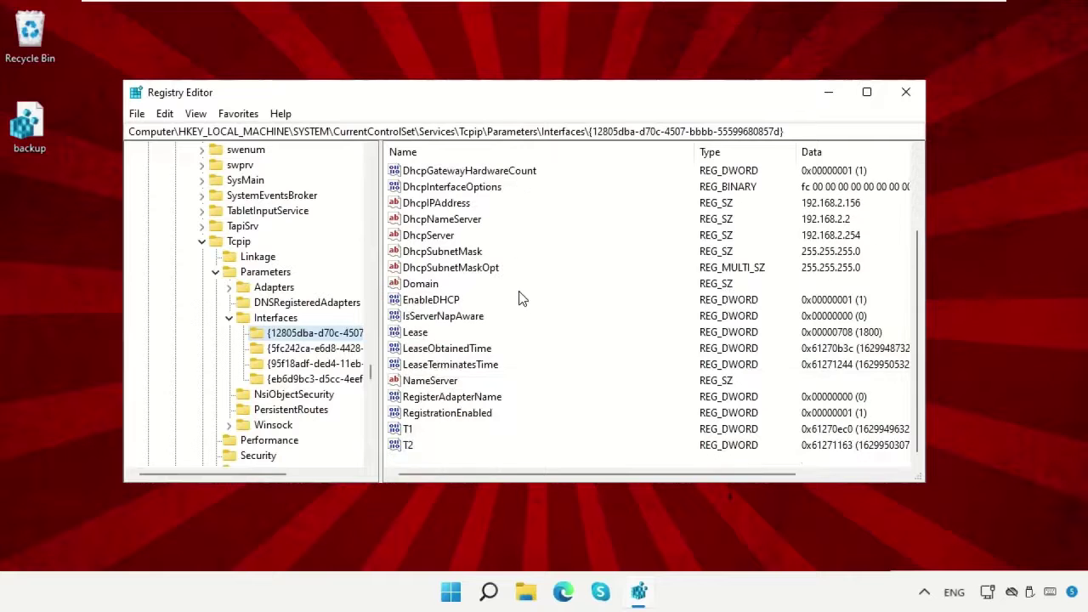
{"action": "right_click", "coordinate": [530, 458]}
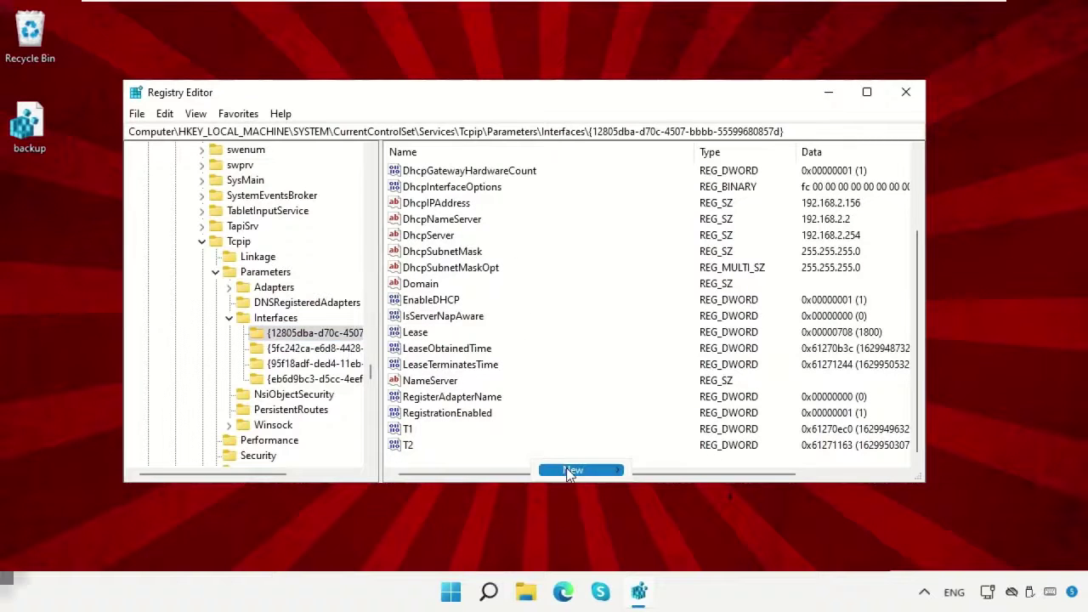
{"action": "mouse_move", "coordinate": [568, 473]}
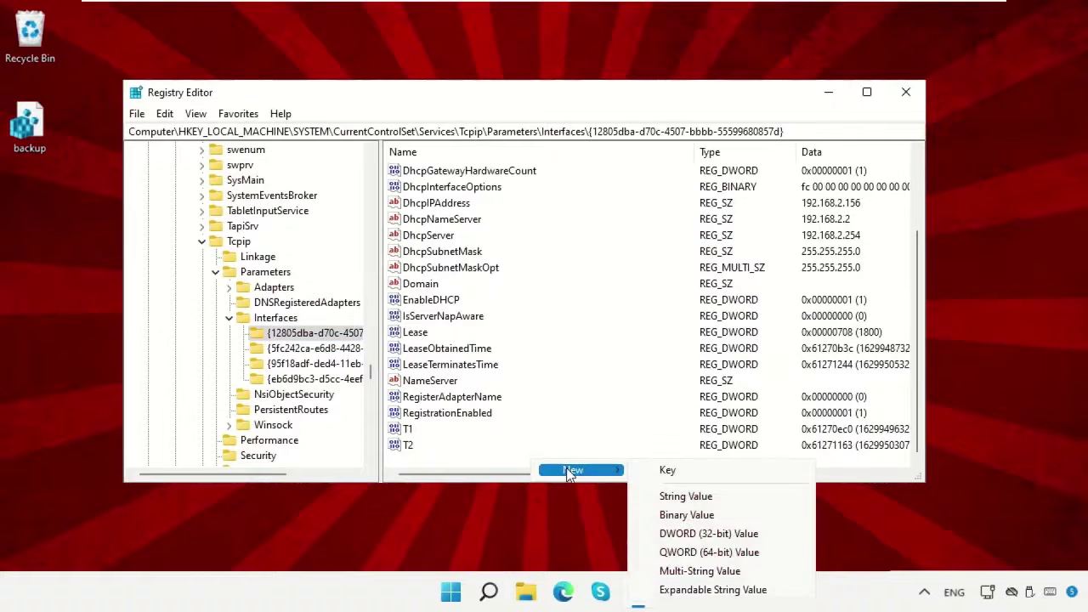
{"action": "left_click", "coordinate": [680, 533]}
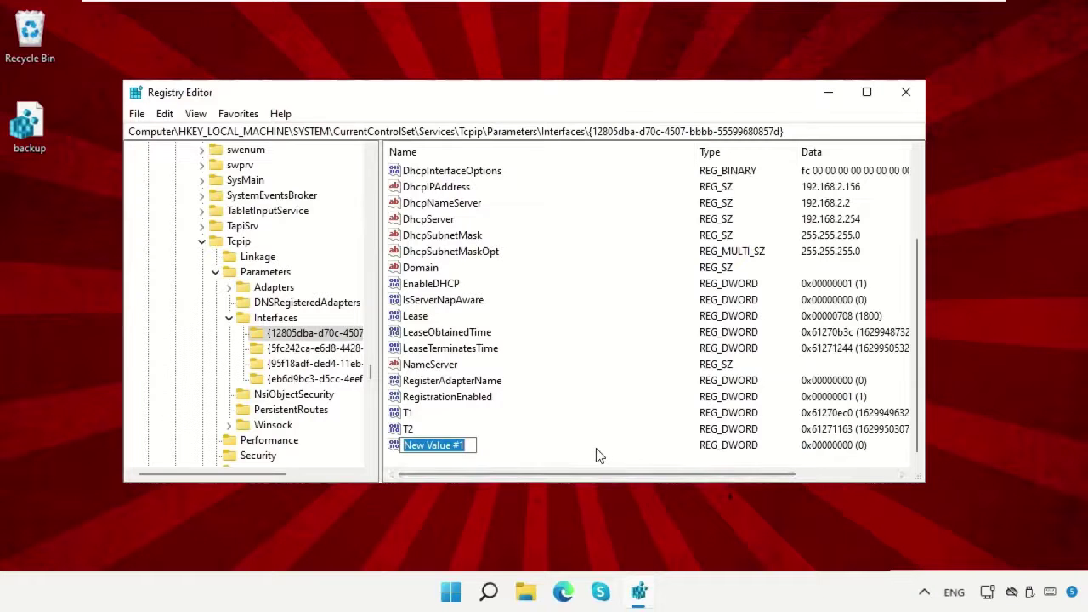
{"action": "type", "text": "TCPackFrequency"}
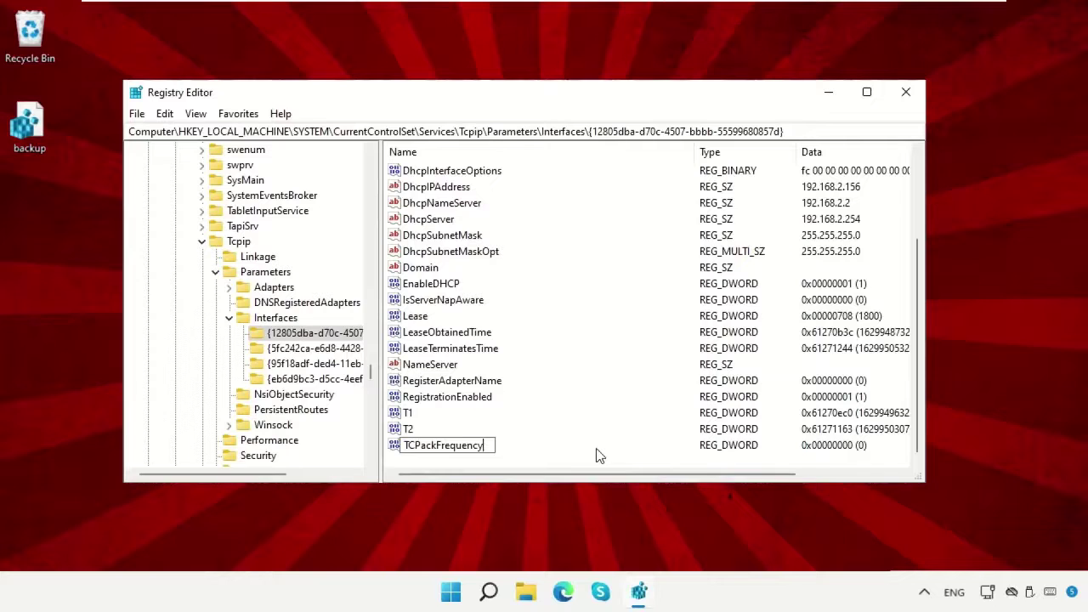
{"action": "key", "text": "Return"}
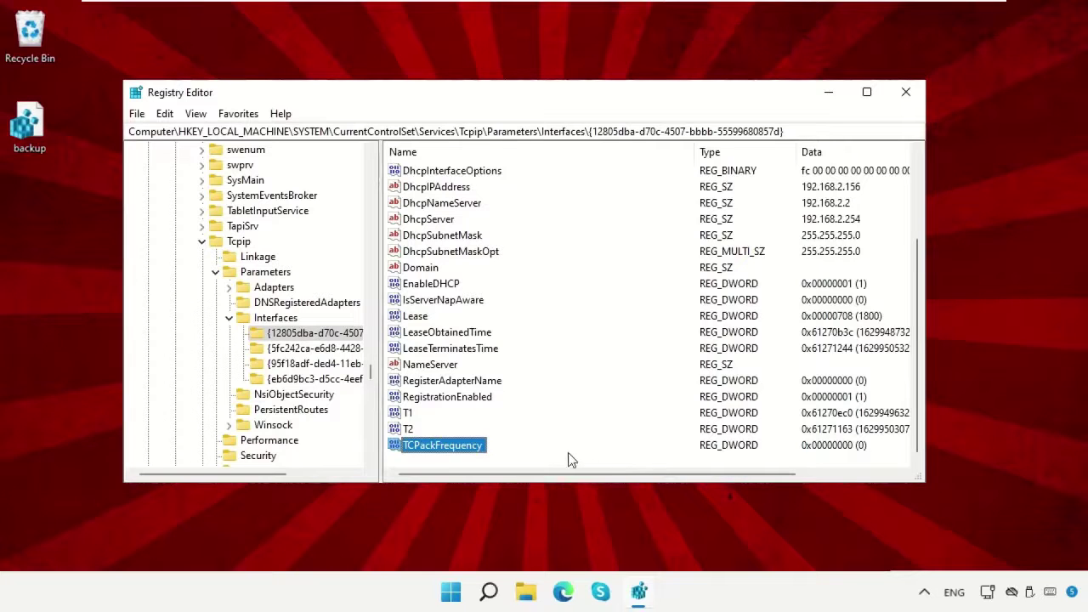
Add a second DWORD (32-bit) value named TCPNotDelay to the same interface key.
{"action": "right_click", "coordinate": [567, 456]}
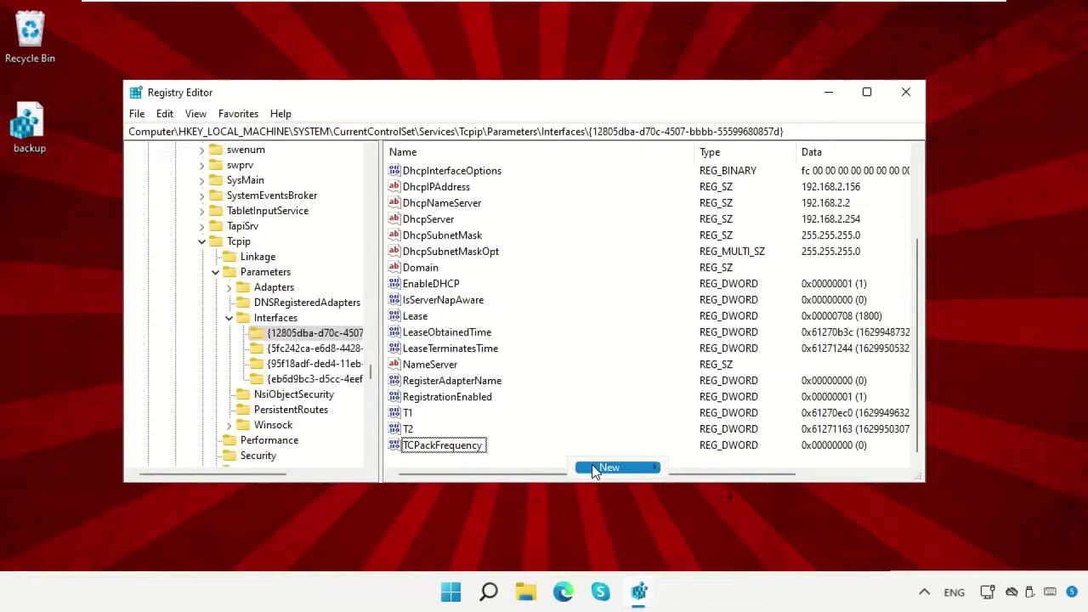
{"action": "mouse_move", "coordinate": [593, 472]}
{"action": "left_click", "coordinate": [729, 531]}
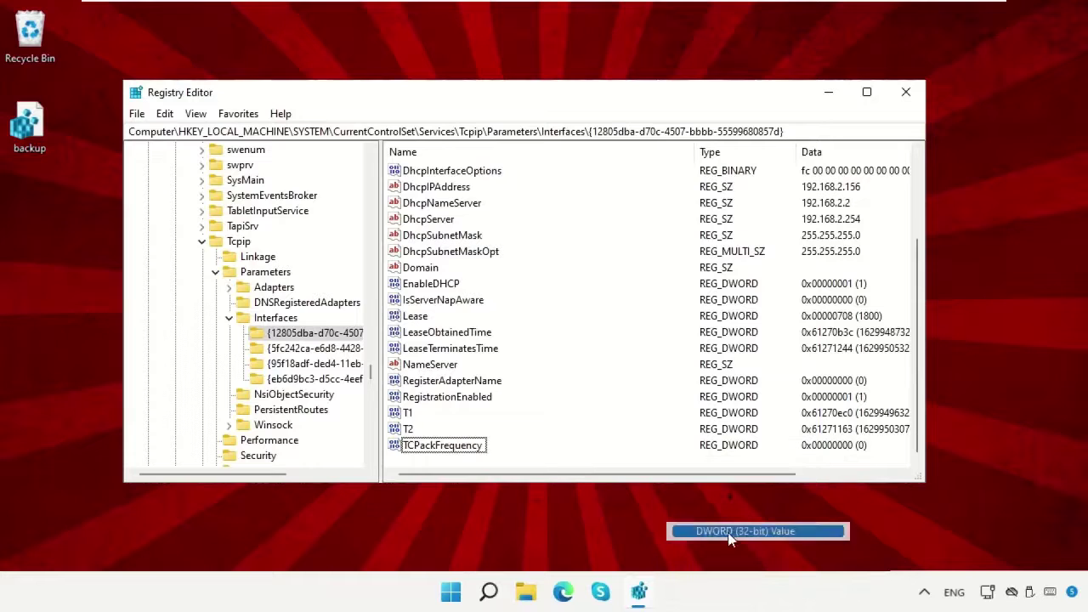
{"action": "type", "text": "TCP"}
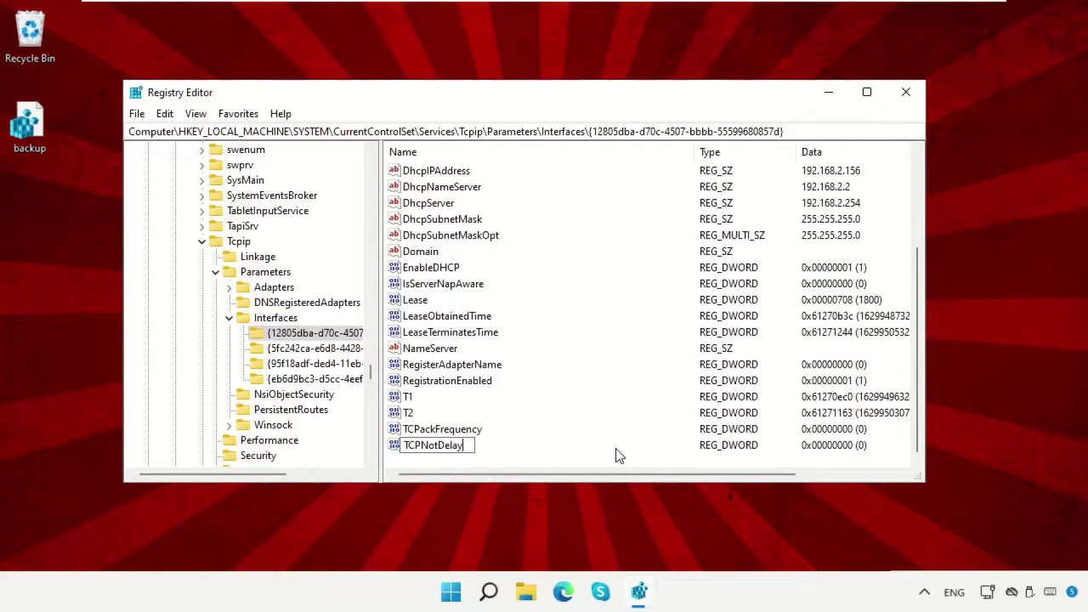
{"action": "type", "text": "NotDelay"}
{"action": "key", "text": "Return"}
Set the value data of TCPackFrequency to 1.
{"action": "left_click", "coordinate": [465, 431]}
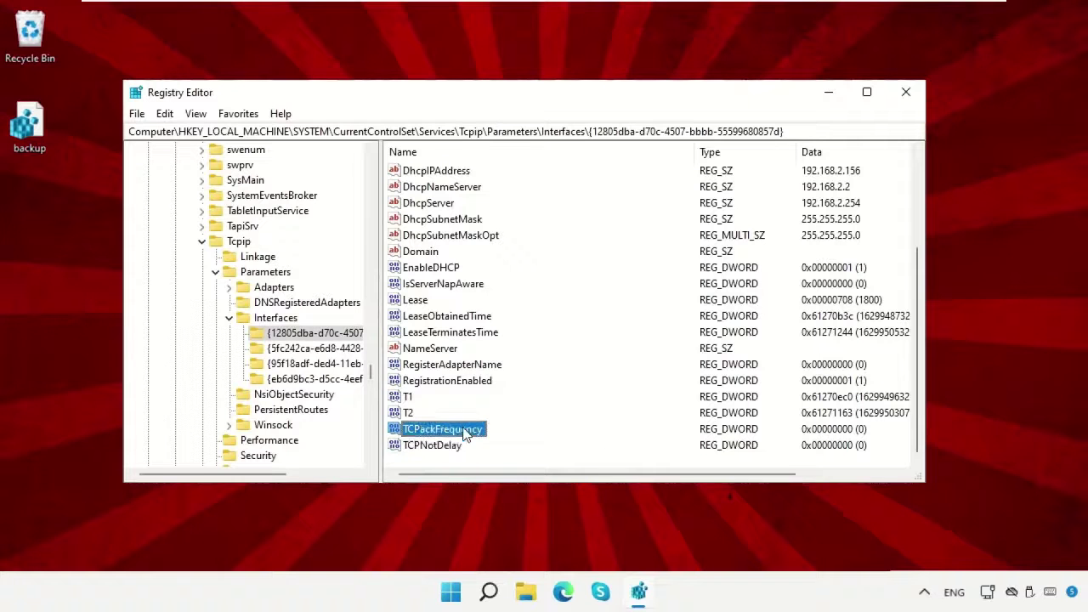
{"action": "right_click", "coordinate": [464, 431]}
{"action": "left_click", "coordinate": [485, 439]}
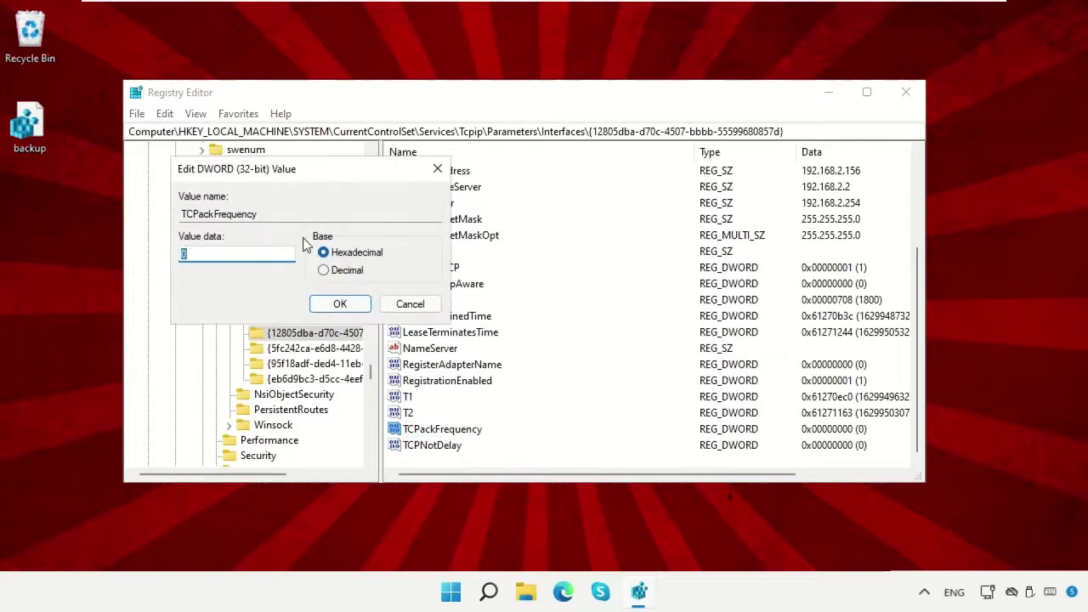
{"action": "left_click_drag", "start_coordinate": [311, 168], "coordinate": [281, 111]}
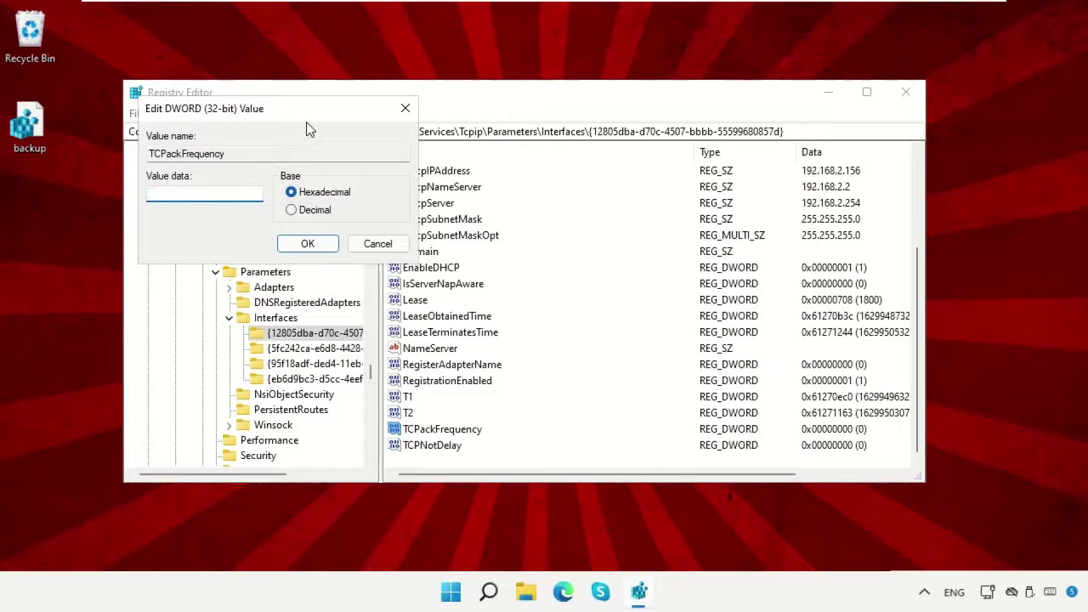
{"action": "left_click", "coordinate": [307, 245]}
Set the value data of TCPNotDelay in the interface key to 1.
{"action": "right_click", "coordinate": [422, 446]}
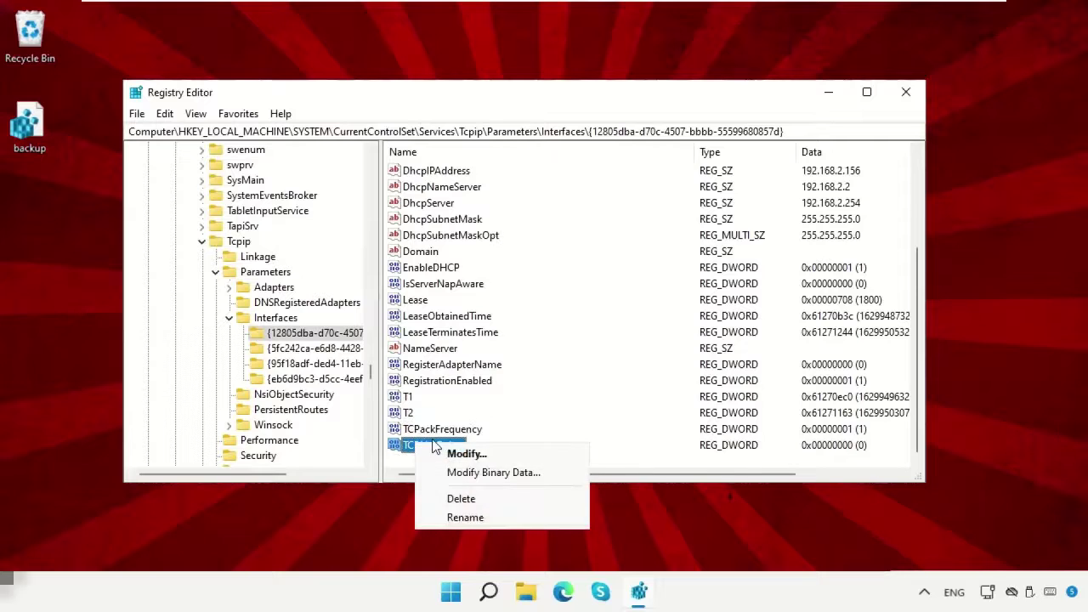
{"action": "left_click", "coordinate": [449, 453]}
{"action": "left_click_drag", "start_coordinate": [329, 172], "coordinate": [284, 99]}
{"action": "key", "text": "BackSpace"}
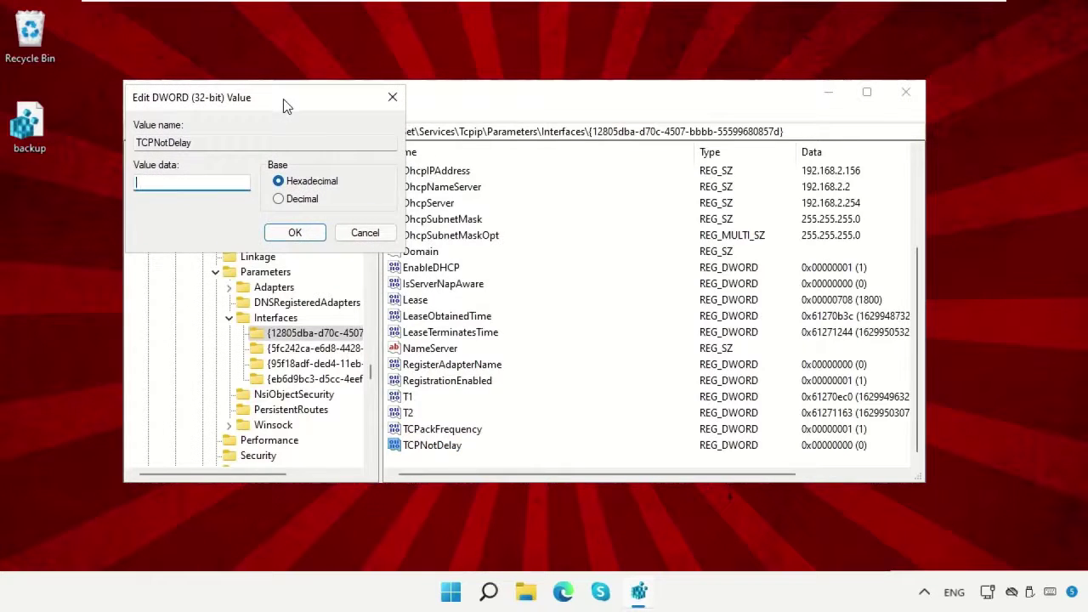
{"action": "type", "text": "1"}
{"action": "left_click", "coordinate": [289, 233]}
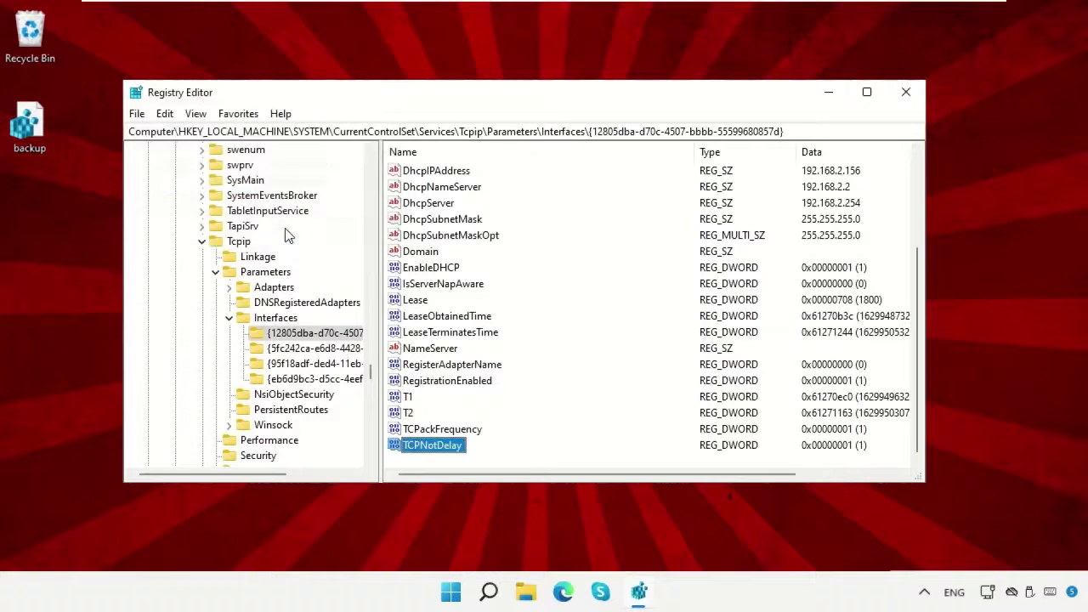
Collapse the expanded registry branches from the Tcpip interface key back up to HKEY_LOCAL_MACHINE.
{"action": "left_click", "coordinate": [201, 170]}
{"action": "scroll", "coordinate": [309, 346], "scroll_direction": "up", "scroll_amount": 20}
{"action": "key", "text": "Left"}
{"action": "key", "text": "Left"}
{"action": "key", "text": "Left"}
{"action": "key", "text": "Left"}
{"action": "key", "text": "Left"}
{"action": "key", "text": "Left"}
{"action": "key", "text": "Left"}
{"action": "key", "text": "Left"}
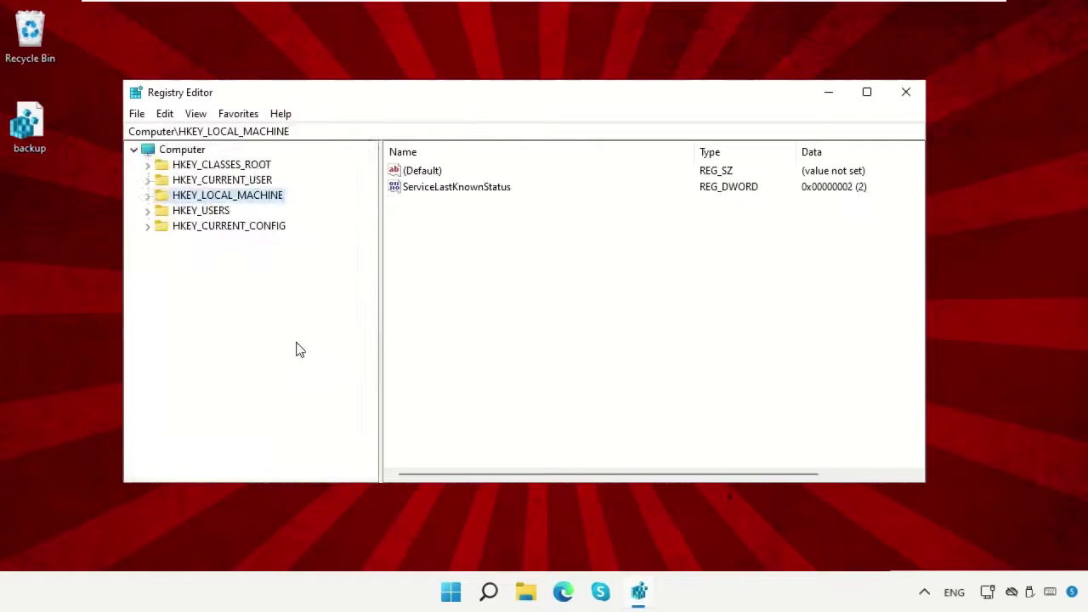
Expand HKEY_LOCAL_MACHINE\SOFTWARE\Microsoft and select its MSMQ subkey.
{"action": "left_click", "coordinate": [148, 195]}
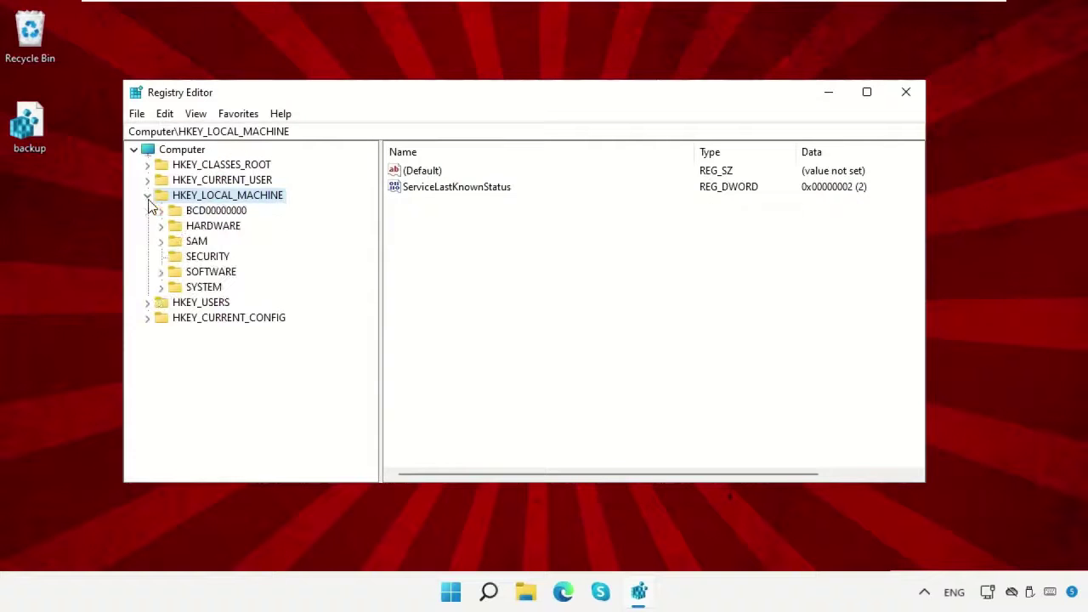
{"action": "left_click", "coordinate": [204, 273]}
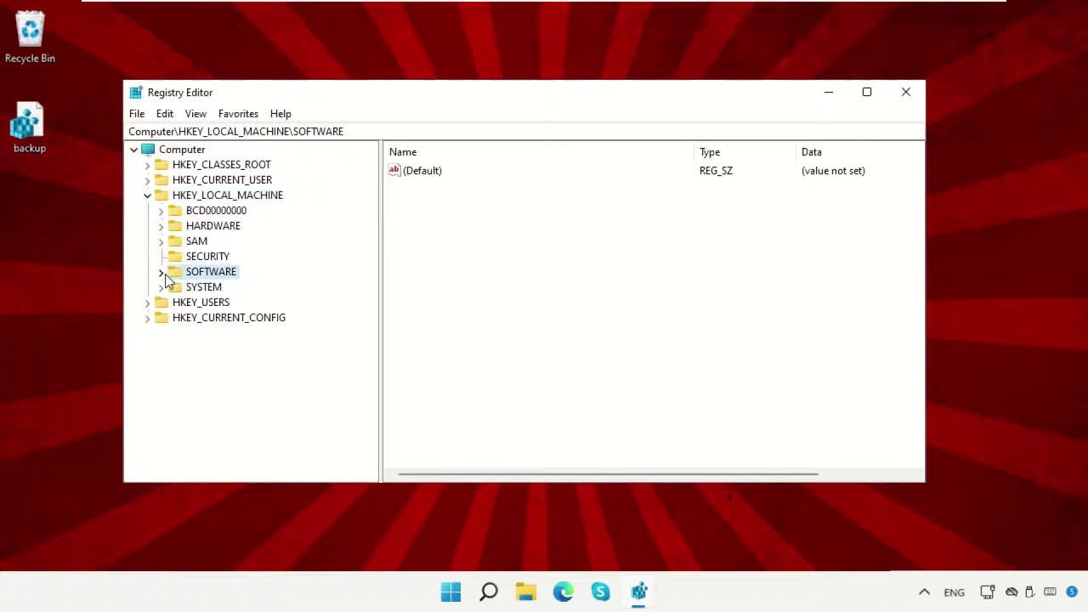
{"action": "left_click", "coordinate": [161, 272]}
{"action": "left_click", "coordinate": [180, 332]}
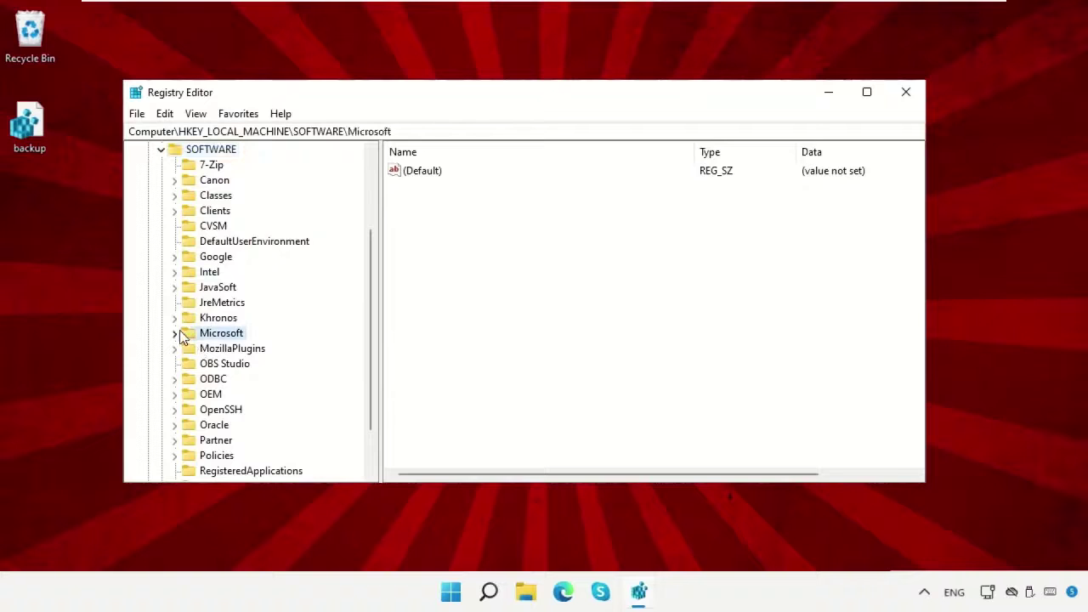
{"action": "left_click", "coordinate": [179, 332]}
{"action": "scroll", "coordinate": [323, 362], "scroll_direction": "down", "scroll_amount": 20}
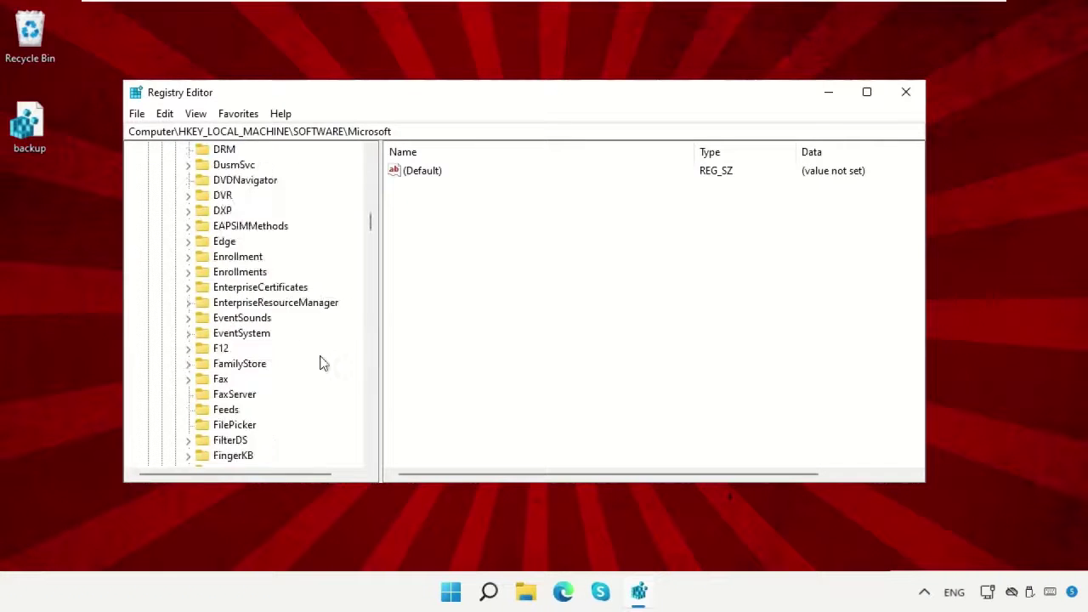
{"action": "left_click", "coordinate": [229, 381]}
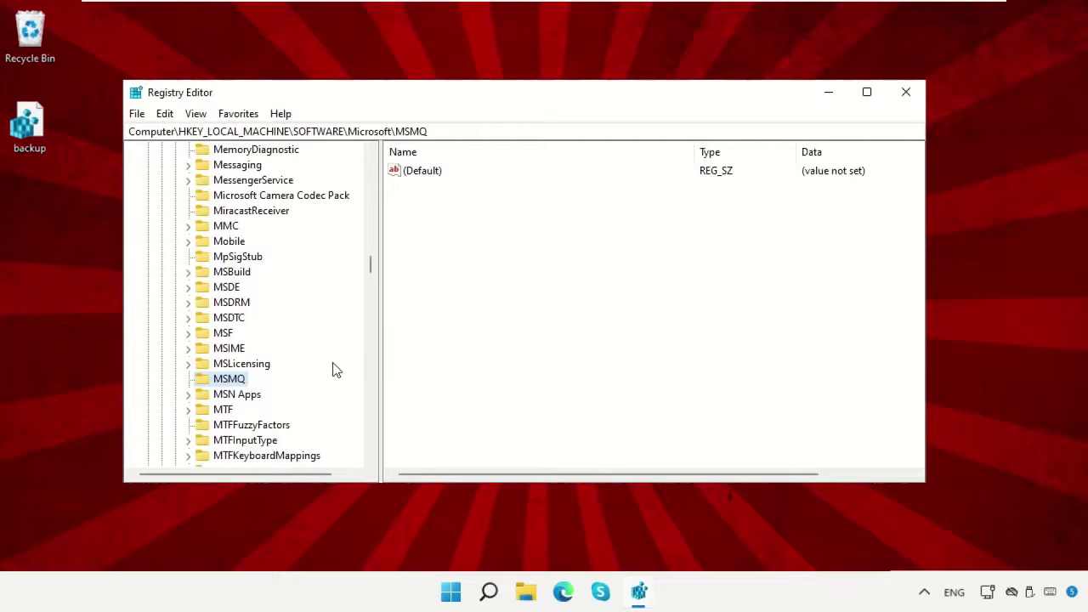
Add a new key named MSMQ under HKEY_LOCAL_MACHINE\SOFTWARE\Microsoft and select the MSMQ key.
{"action": "scroll", "coordinate": [332, 362], "scroll_direction": "up", "scroll_amount": 20}
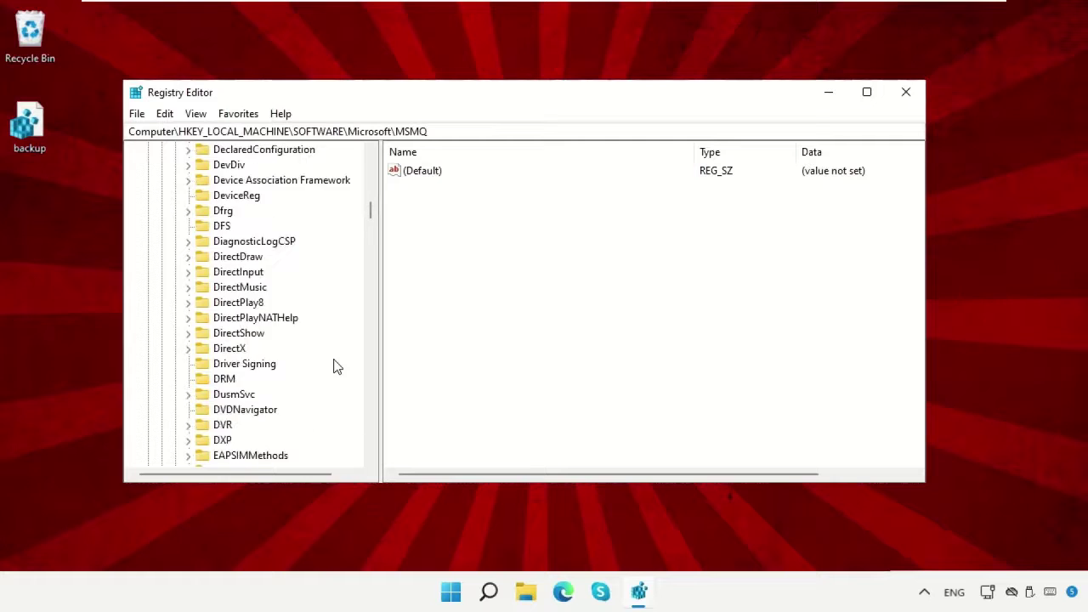
{"action": "scroll", "coordinate": [333, 363], "scroll_direction": "up", "scroll_amount": 9}
{"action": "scroll", "coordinate": [333, 362], "scroll_direction": "down", "scroll_amount": 6}
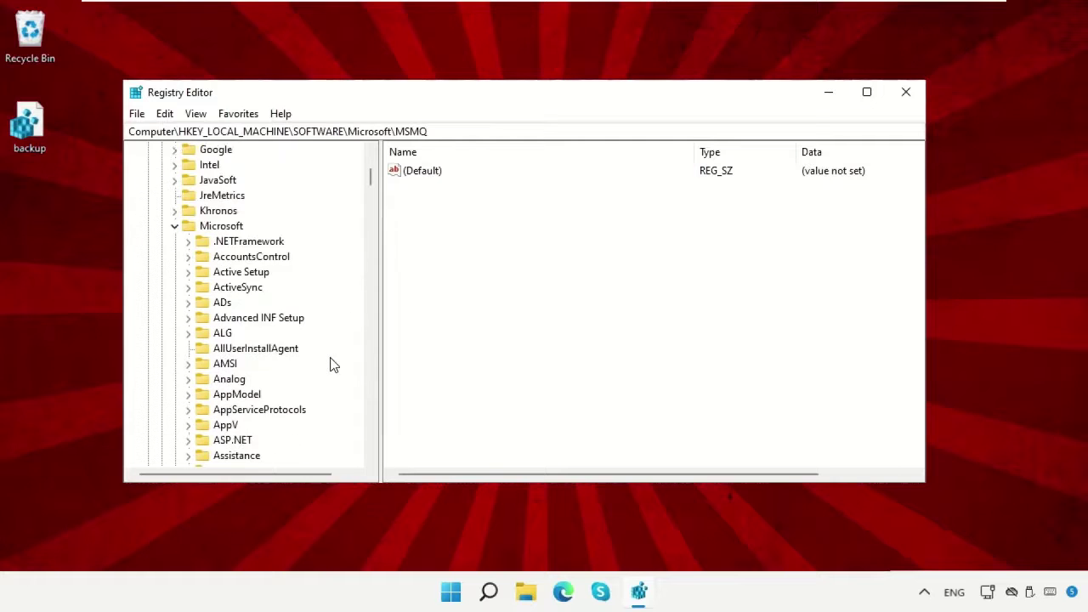
{"action": "left_click", "coordinate": [220, 181]}
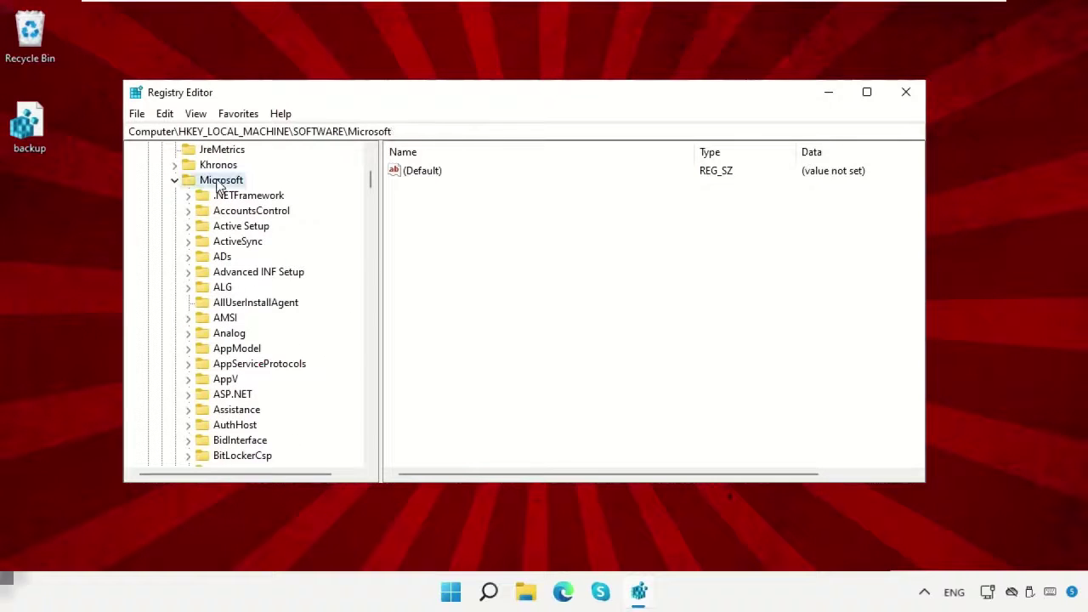
{"action": "scroll", "coordinate": [219, 174], "scroll_direction": "down", "scroll_amount": 1}
{"action": "right_click", "coordinate": [220, 166]}
{"action": "mouse_move", "coordinate": [258, 196]}
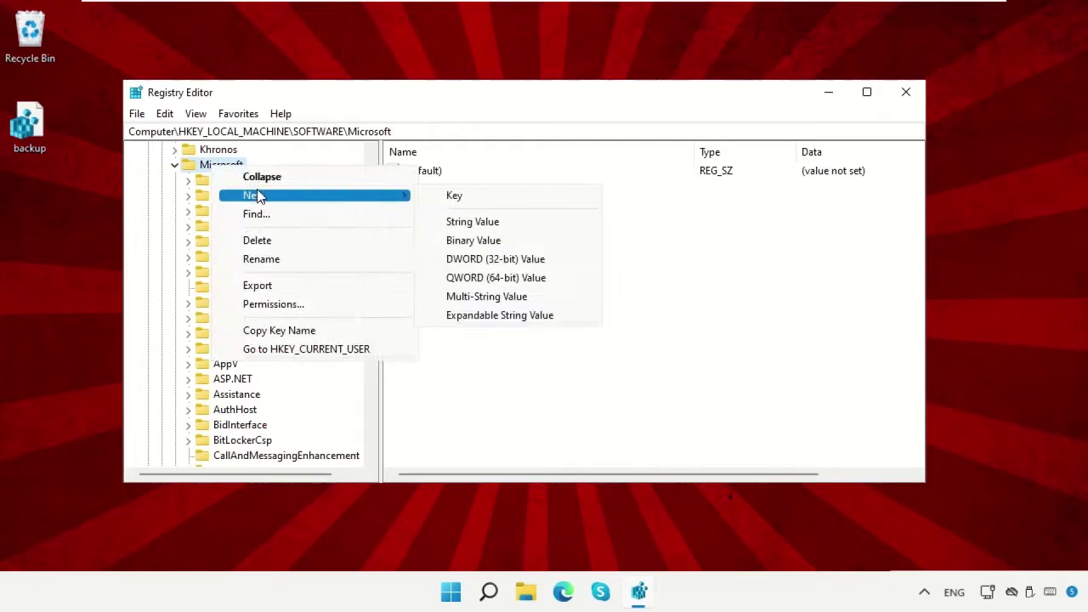
{"action": "left_click", "coordinate": [528, 209]}
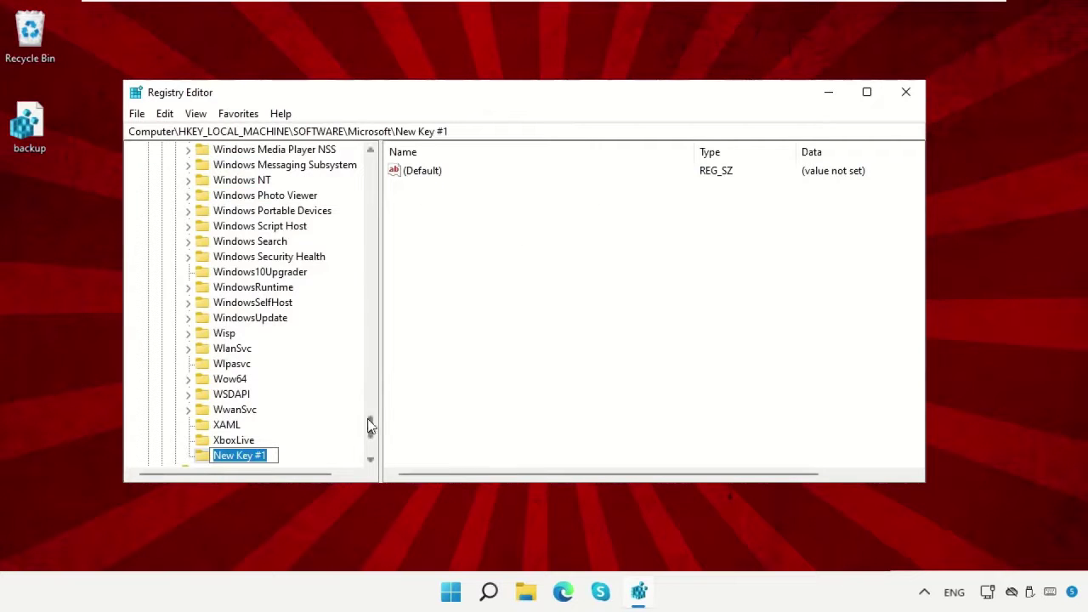
{"action": "type", "text": "MSMQ"}
{"action": "key", "text": "Return"}
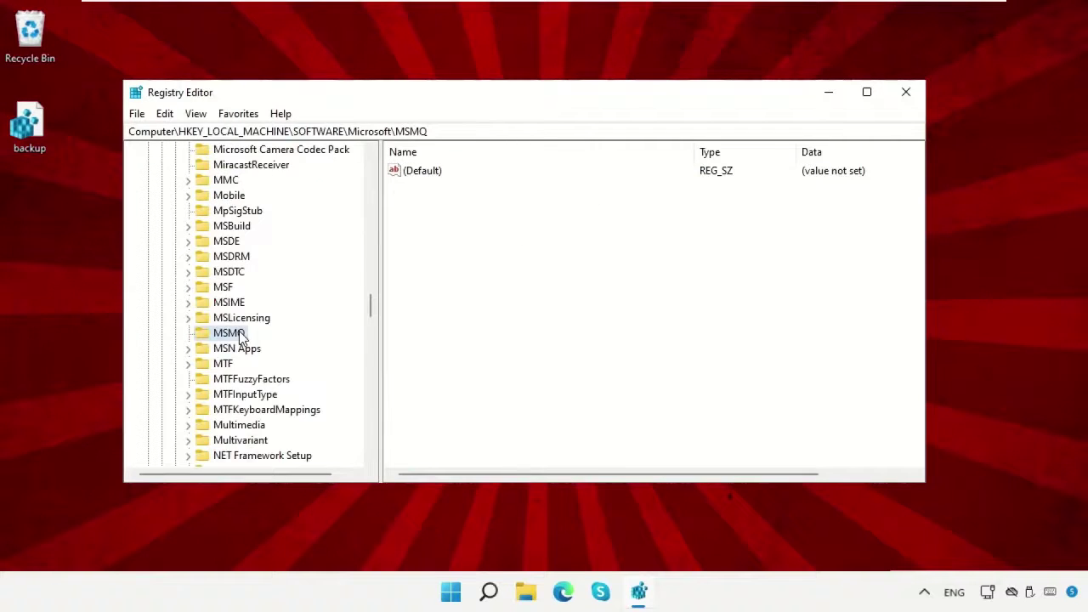
Add a DWORD (32-bit) value named TCPNotDelay to the MSMQ key.
{"action": "right_click", "coordinate": [524, 271]}
{"action": "mouse_move", "coordinate": [560, 284]}
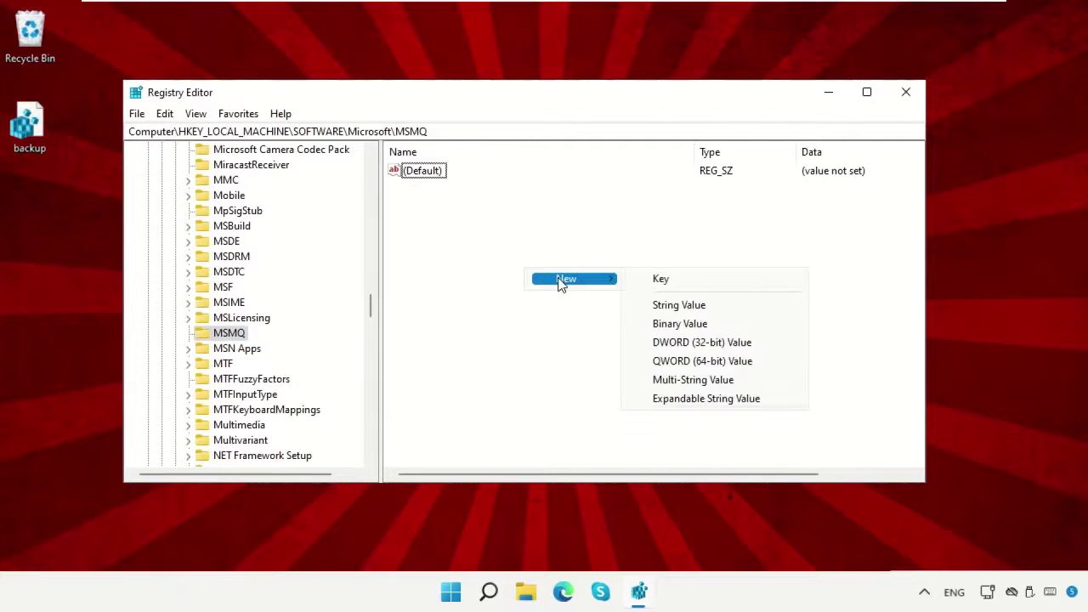
{"action": "left_click", "coordinate": [660, 341]}
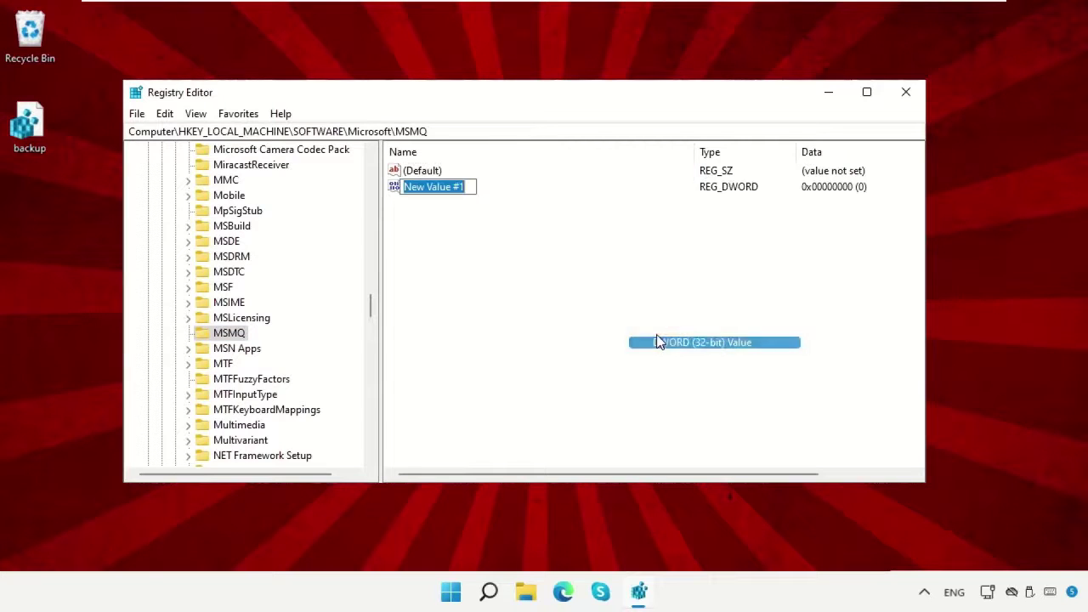
{"action": "type", "text": "TCPNotDelay"}
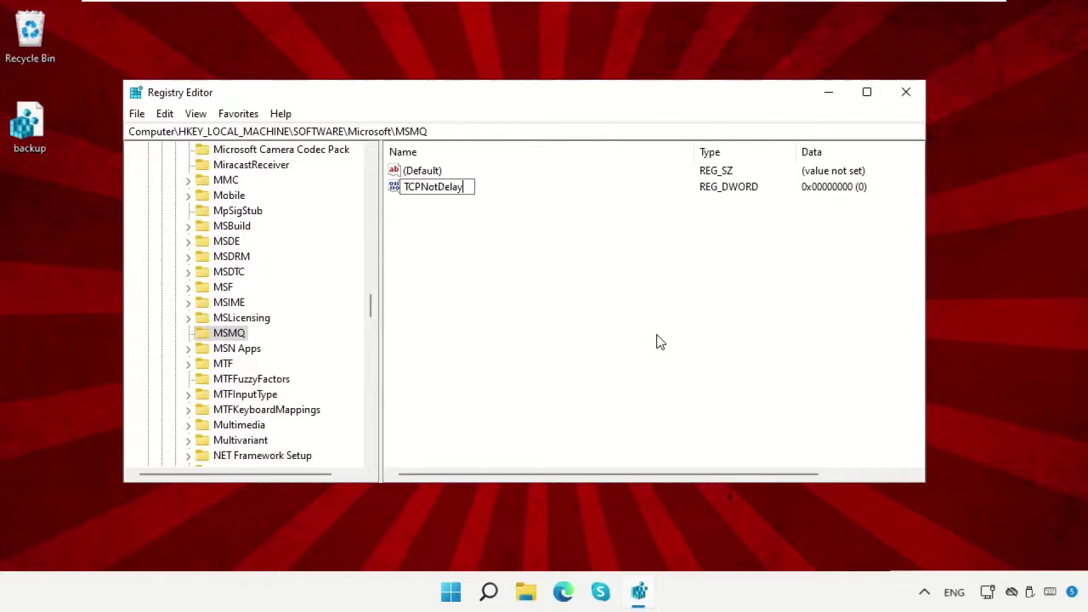
{"action": "key", "text": "Return"}
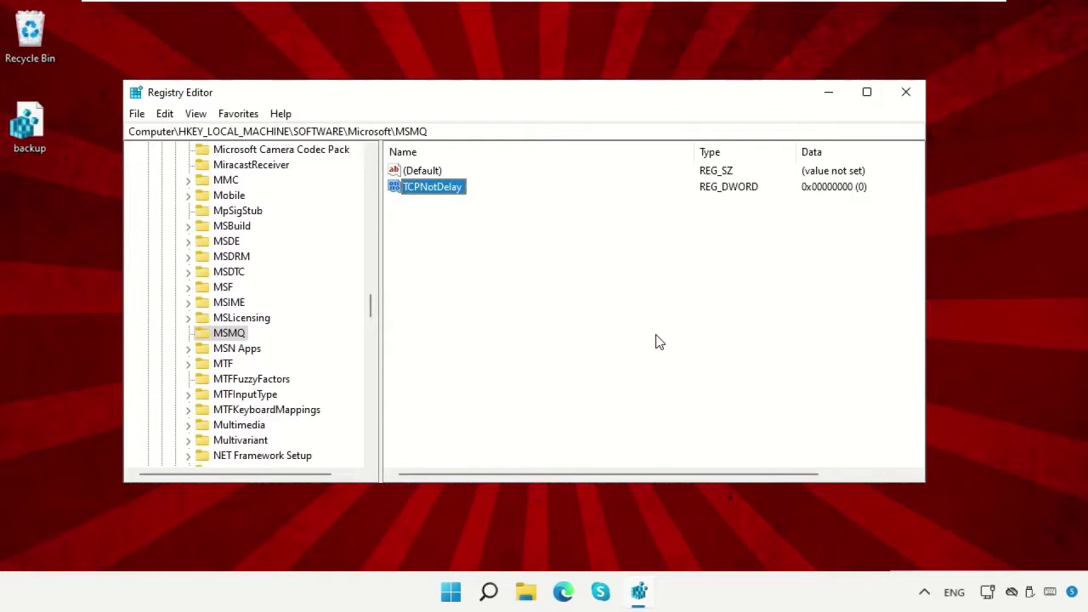
Set the value data of TCPNotDelay in the MSMQ key to 1.
{"action": "right_click", "coordinate": [434, 191]}
{"action": "left_click", "coordinate": [464, 199]}
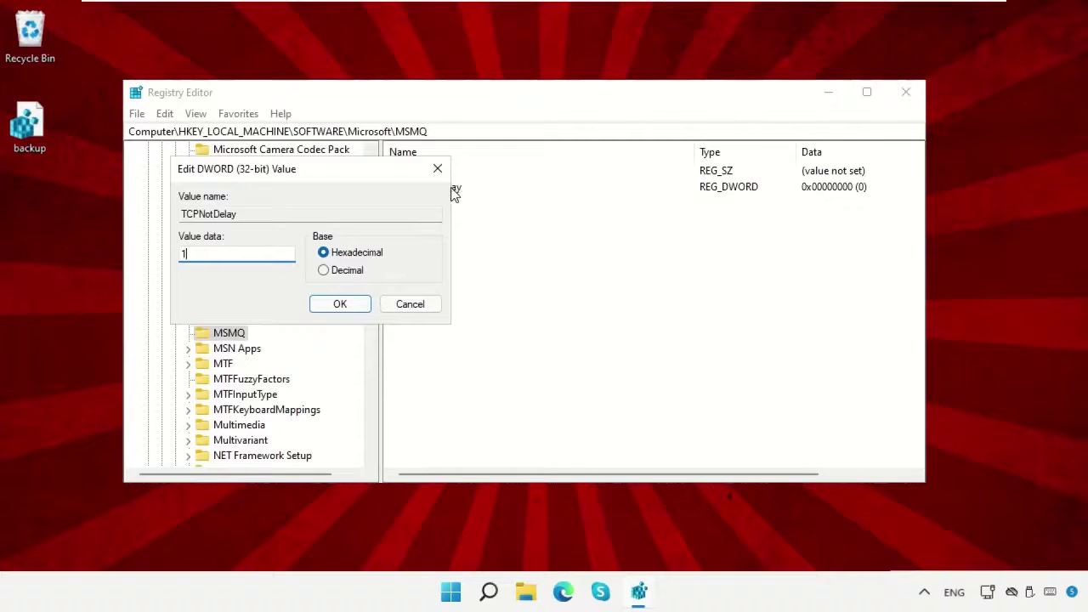
{"action": "left_click", "coordinate": [355, 304]}
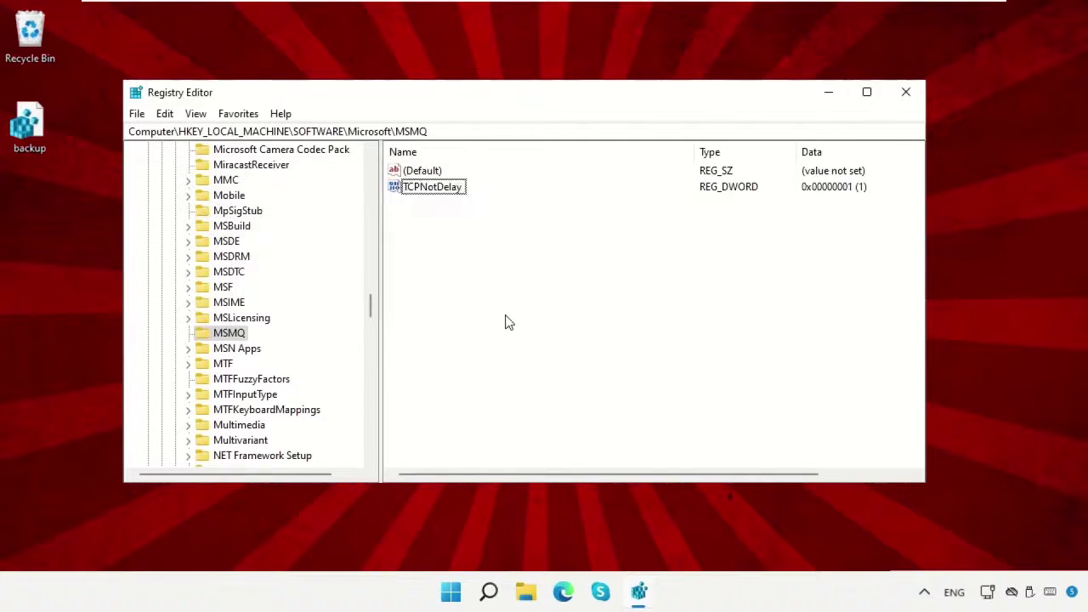
Add a subkey named Parameters under the MSMQ key.
{"action": "right_click", "coordinate": [207, 337]}
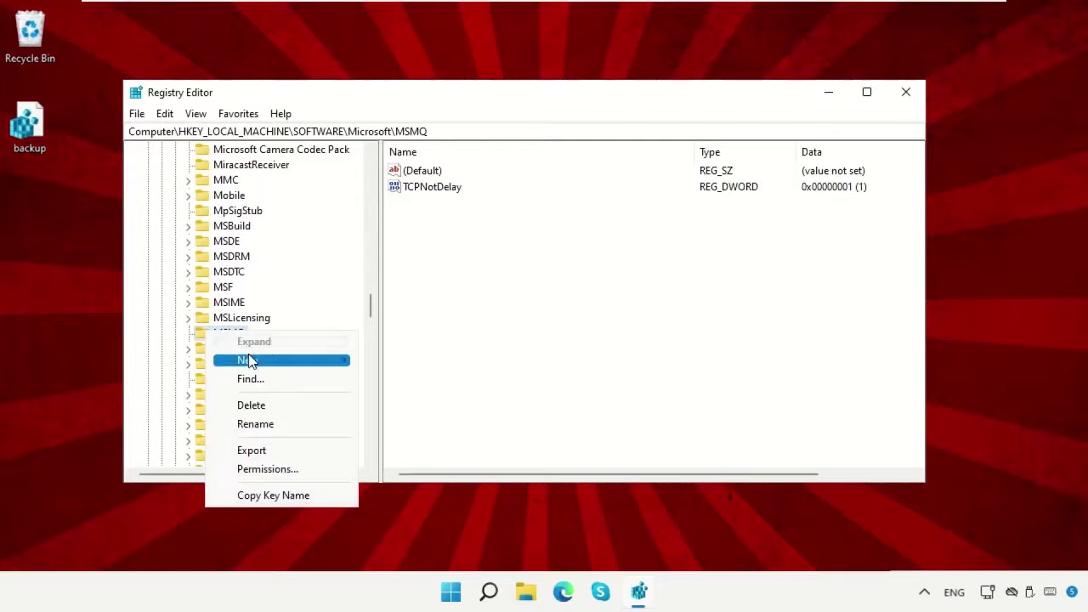
{"action": "mouse_move", "coordinate": [263, 362]}
{"action": "left_click", "coordinate": [391, 362]}
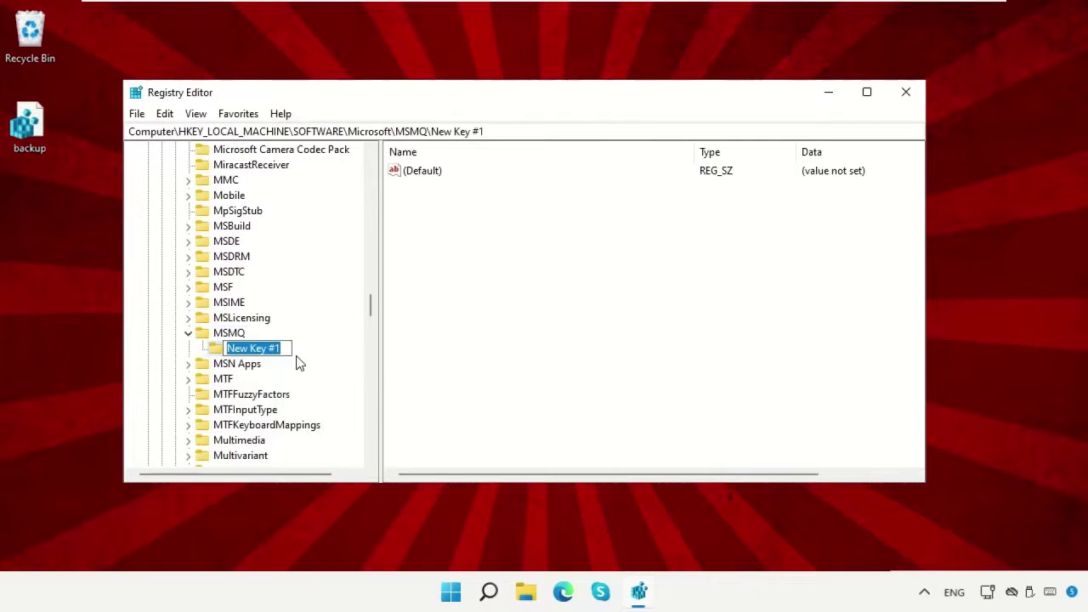
{"action": "key", "text": "BackSpace"}
{"action": "type", "text": "Parameters"}
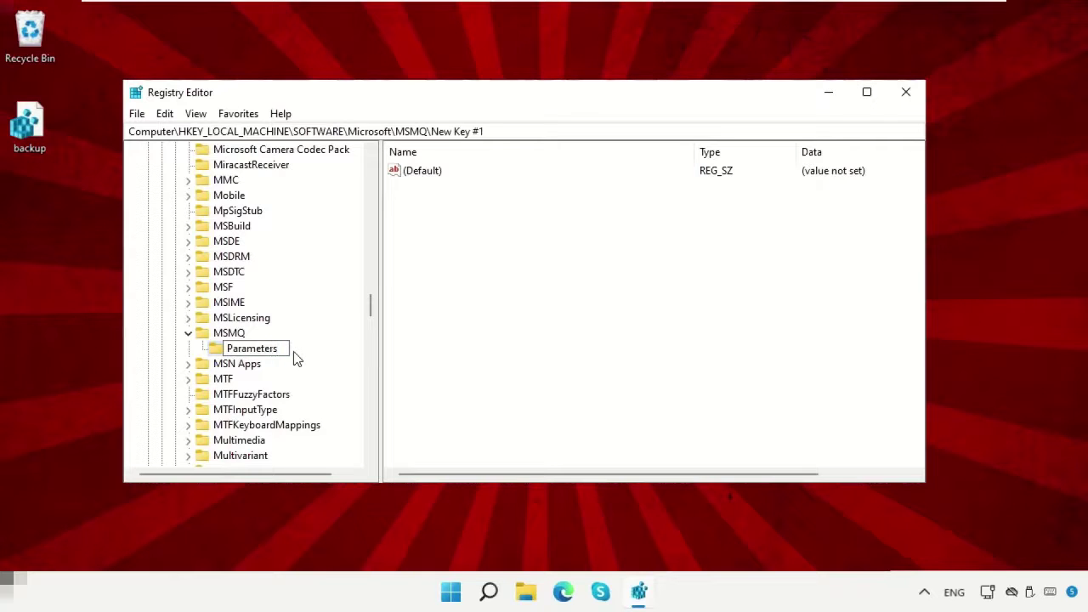
{"action": "key", "text": "Return"}
{"action": "key", "text": "Tab"}
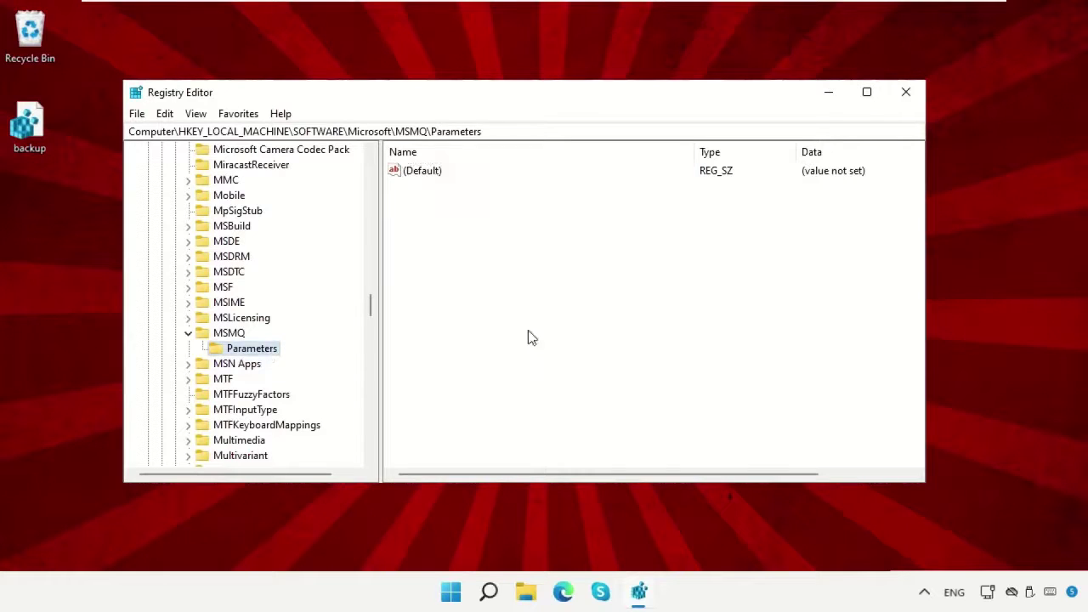
Add a DWORD (32-bit) value named TCPNotDelay to the MSMQ\Parameters key.
{"action": "right_click", "coordinate": [633, 323]}
{"action": "mouse_move", "coordinate": [643, 324]}
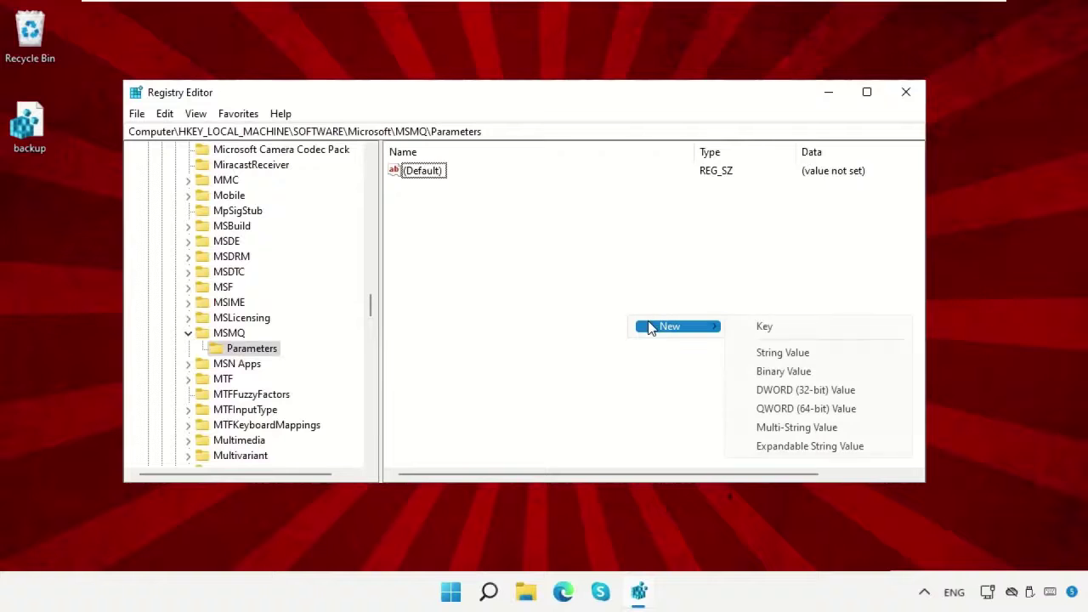
{"action": "left_click", "coordinate": [783, 389]}
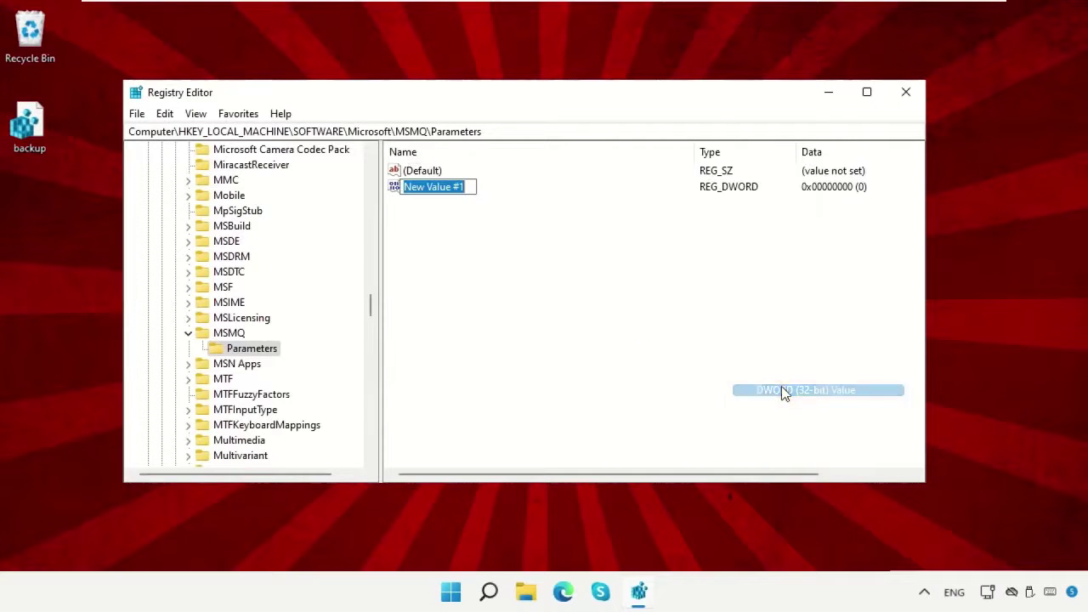
{"action": "type", "text": "TCPNotDelay"}
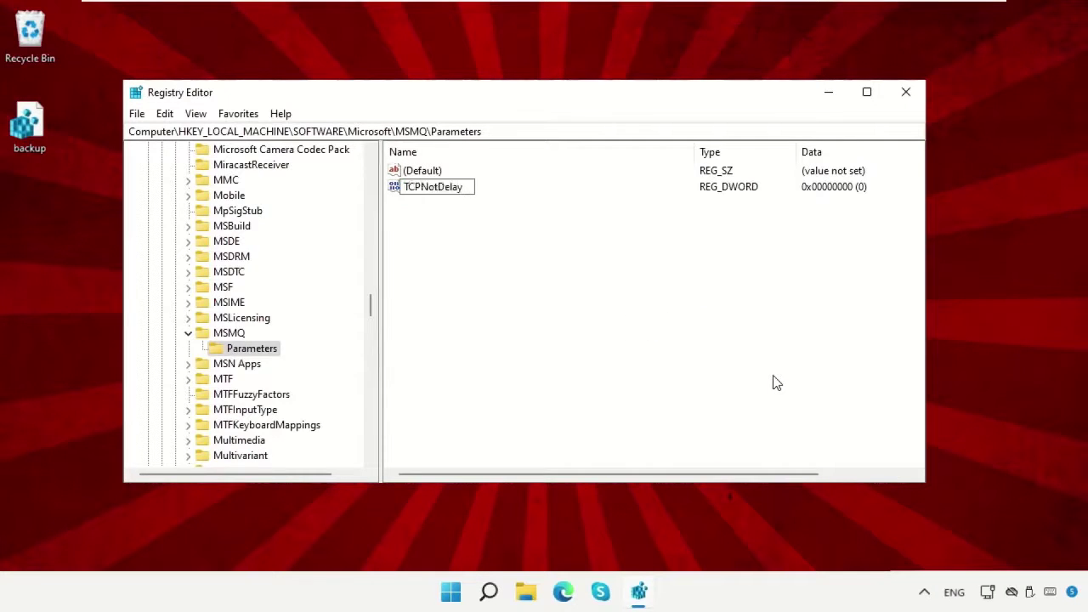
{"action": "key", "text": "Return"}
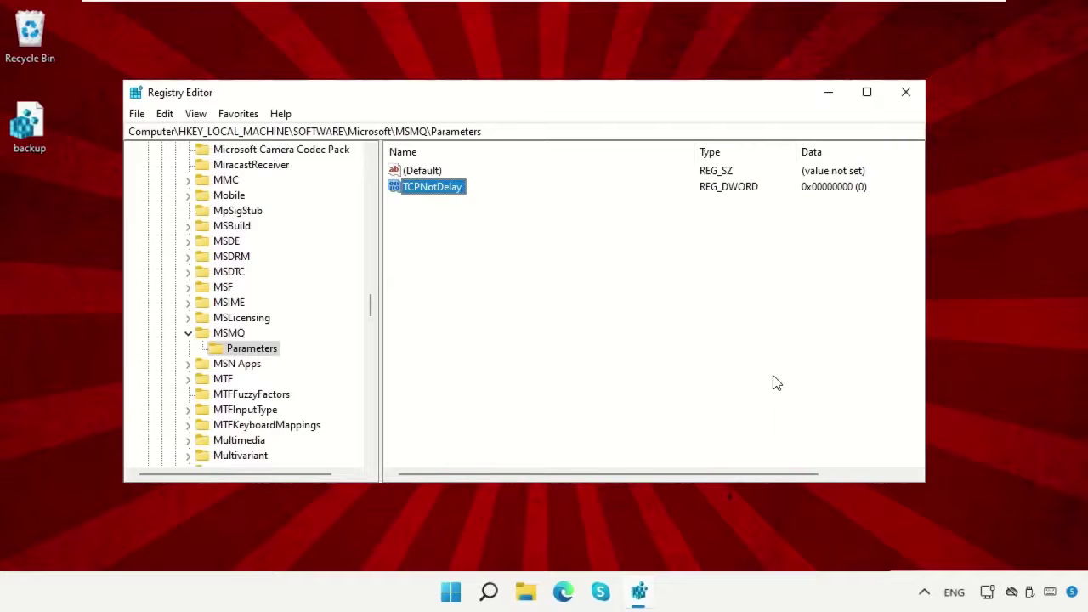
Set the value data of TCPNotDelay in the MSMQ\Parameters key to 1.
{"action": "right_click", "coordinate": [440, 192]}
{"action": "left_click", "coordinate": [474, 202]}
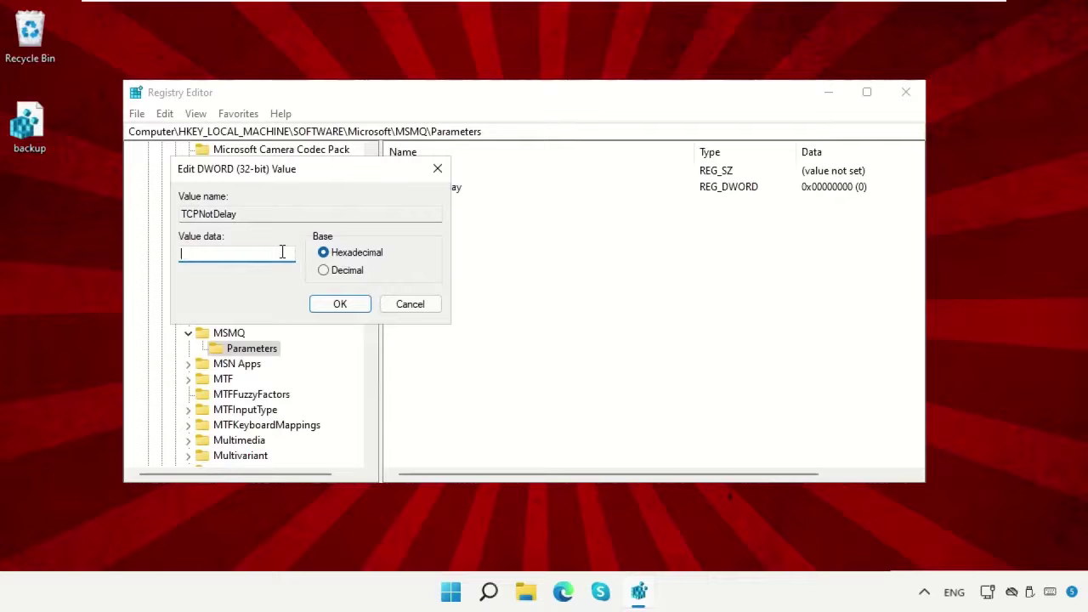
{"action": "type", "text": "1"}
{"action": "left_click", "coordinate": [339, 303]}
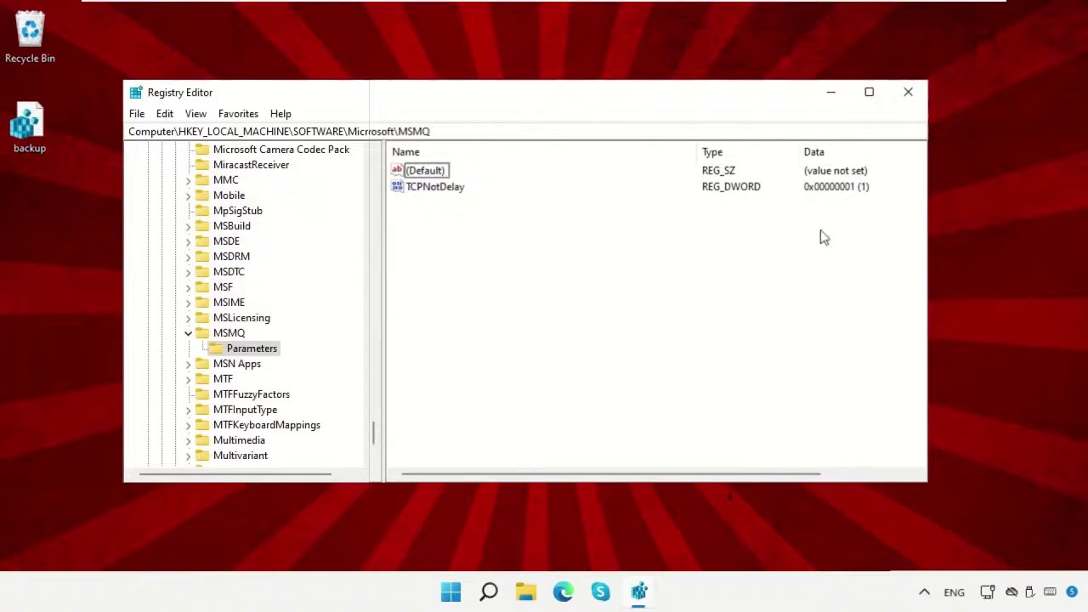
Close the Registry Editor and restart the computer.
{"action": "left_click", "coordinate": [906, 104]}
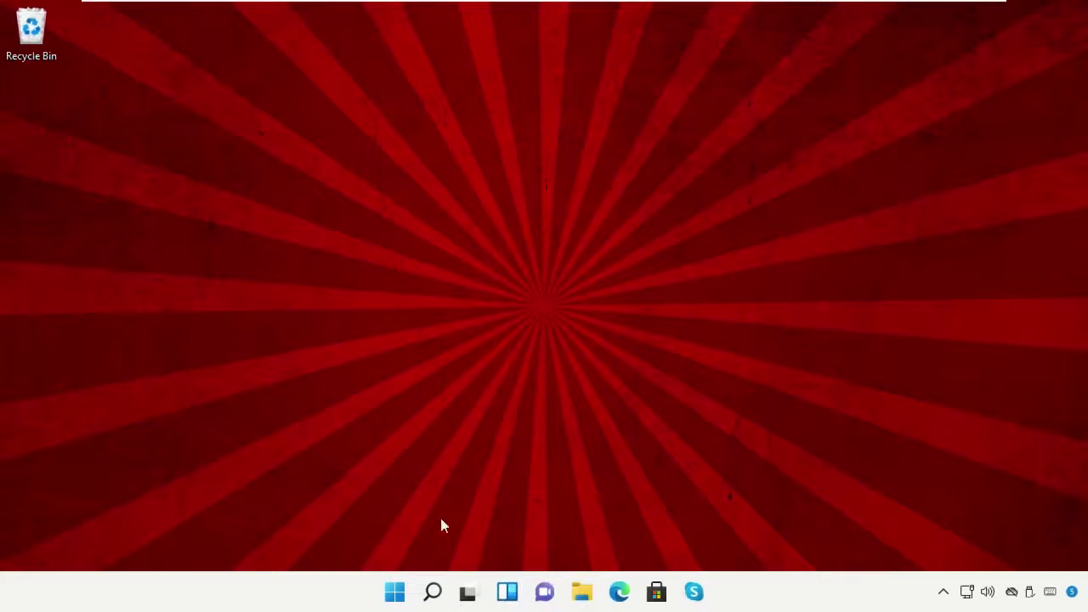
{"action": "left_click", "coordinate": [394, 592]}
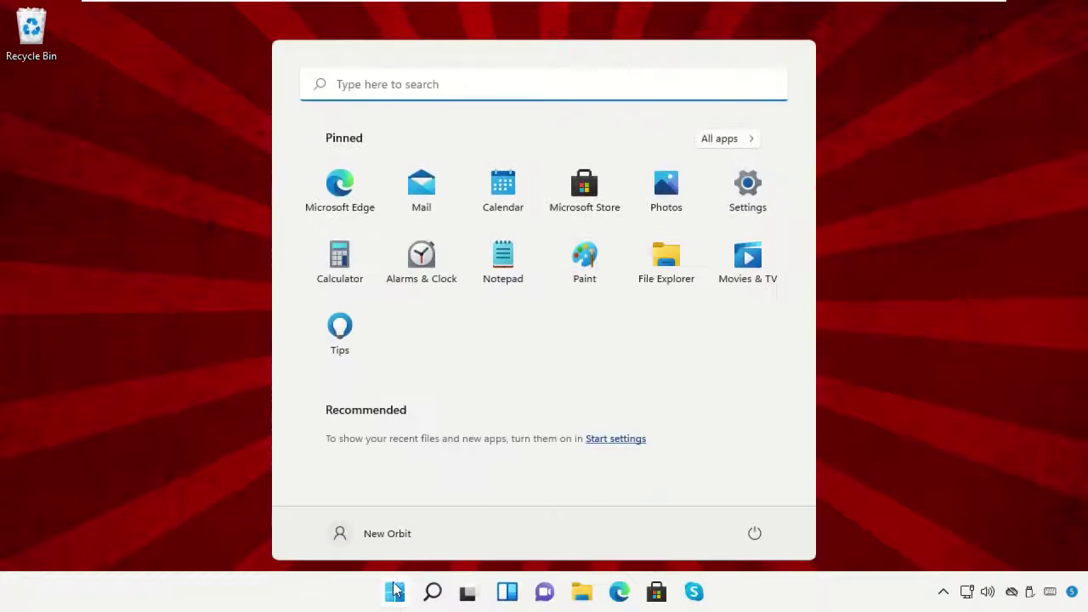
{"action": "left_click", "coordinate": [759, 534]}
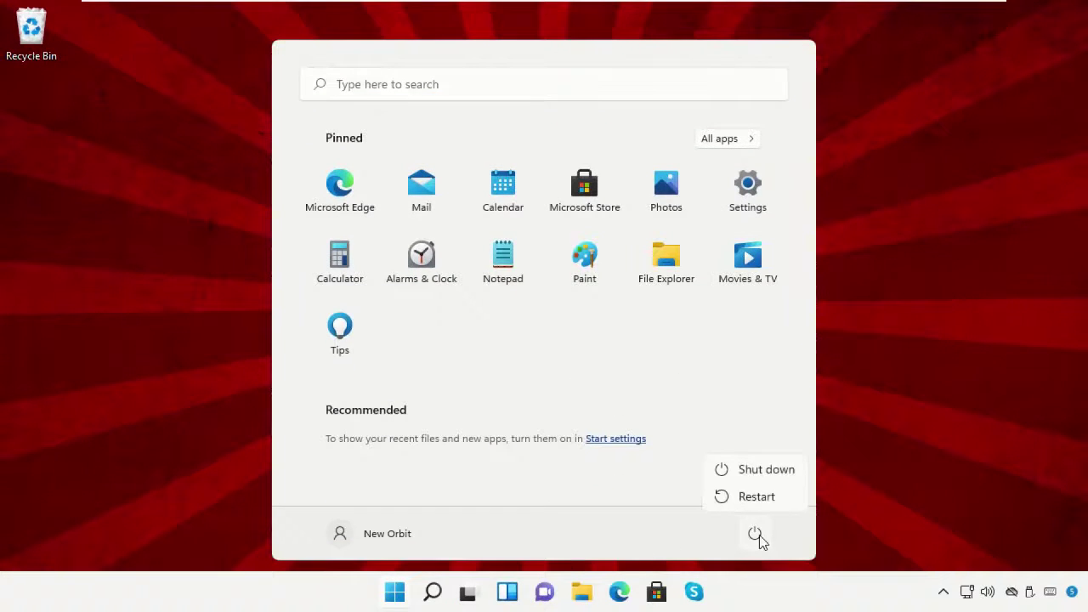
{"action": "left_click", "coordinate": [757, 500]}
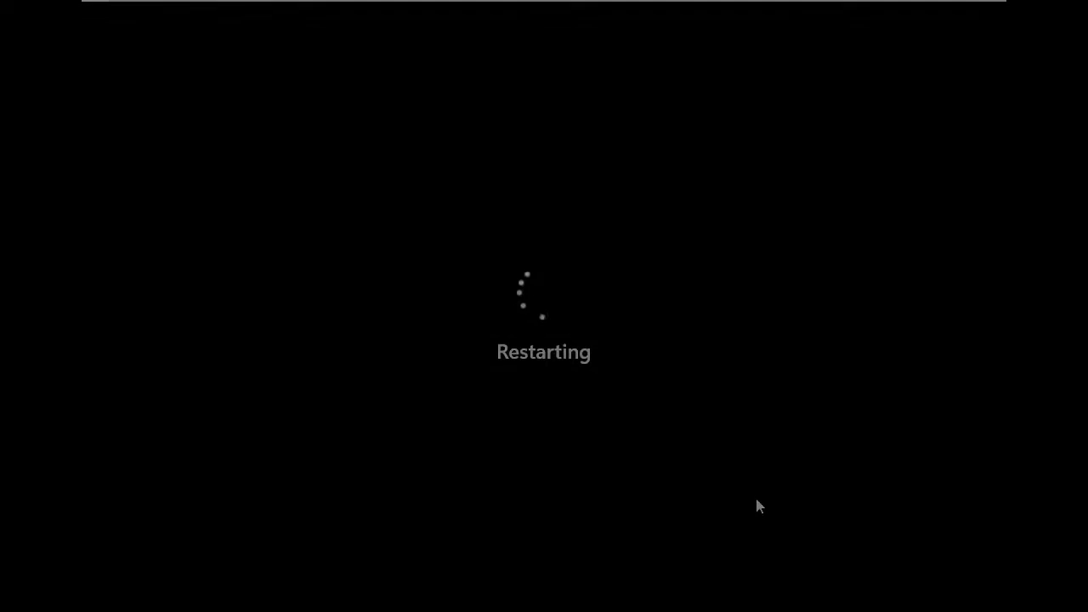